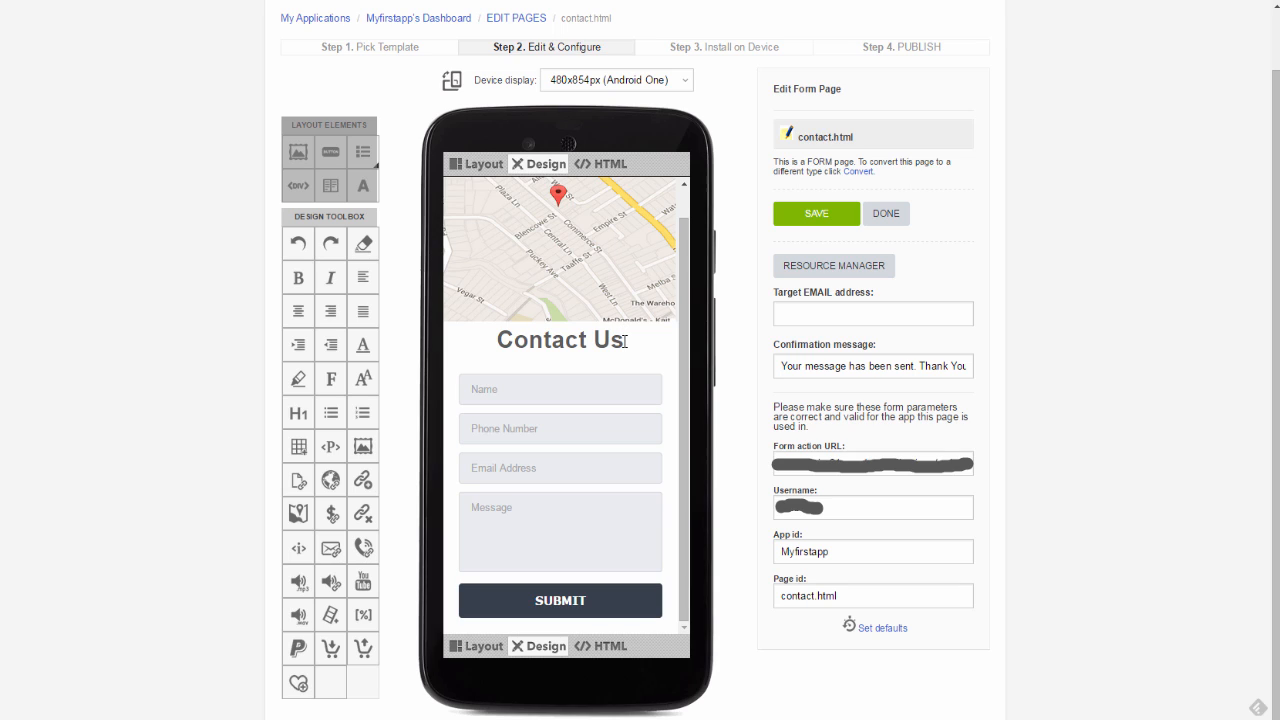
Step: Add the postal address below the Contact Us heading, with "Address:" and the street on one line and the town on another
key("Return")
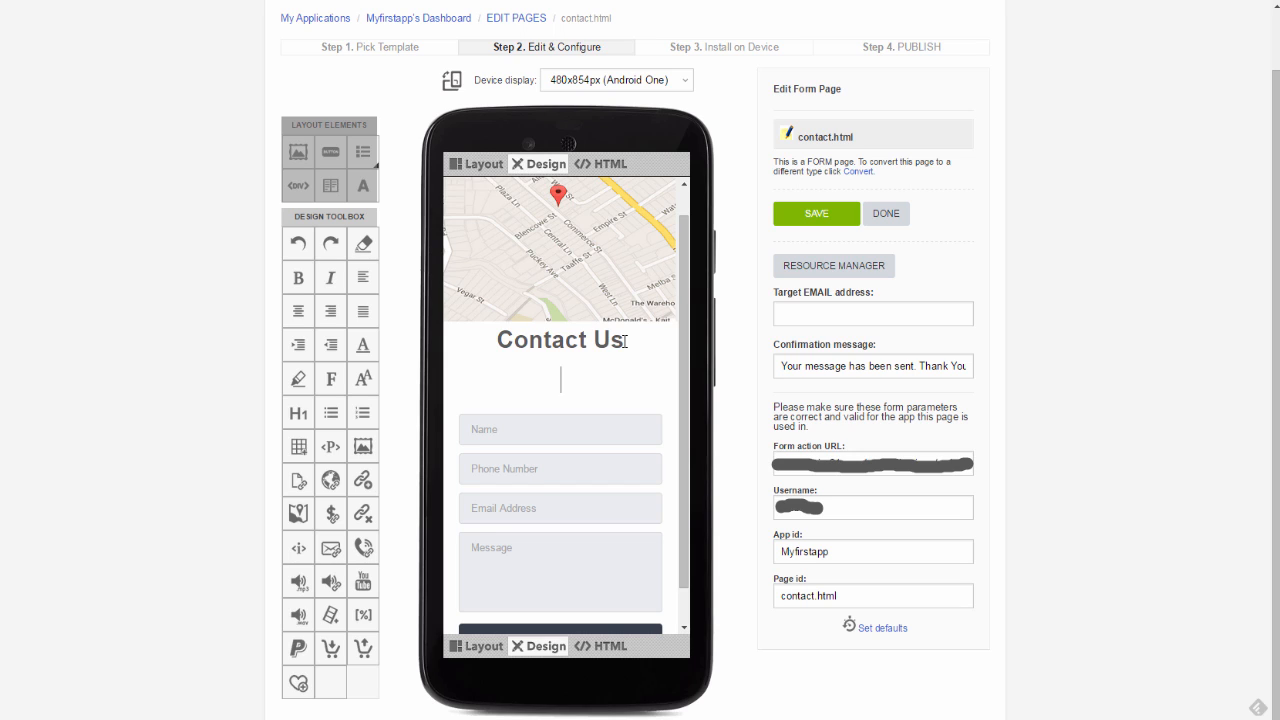
type("Address")
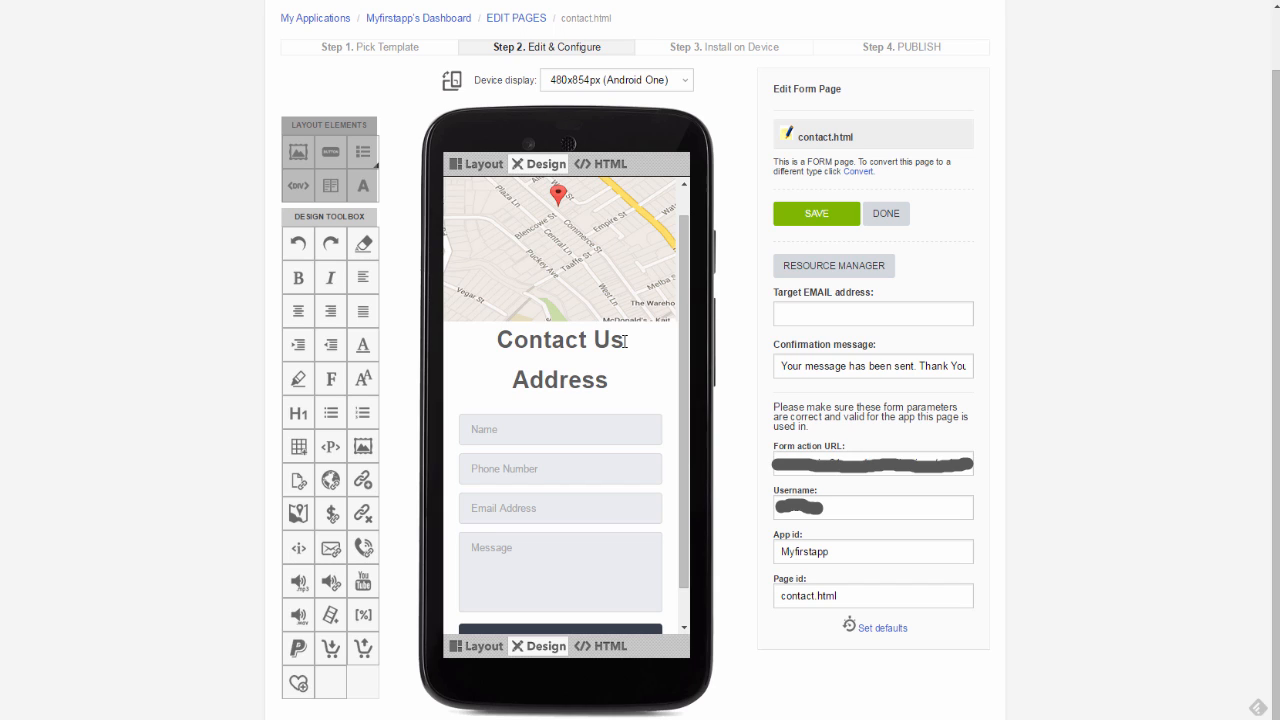
type(":")
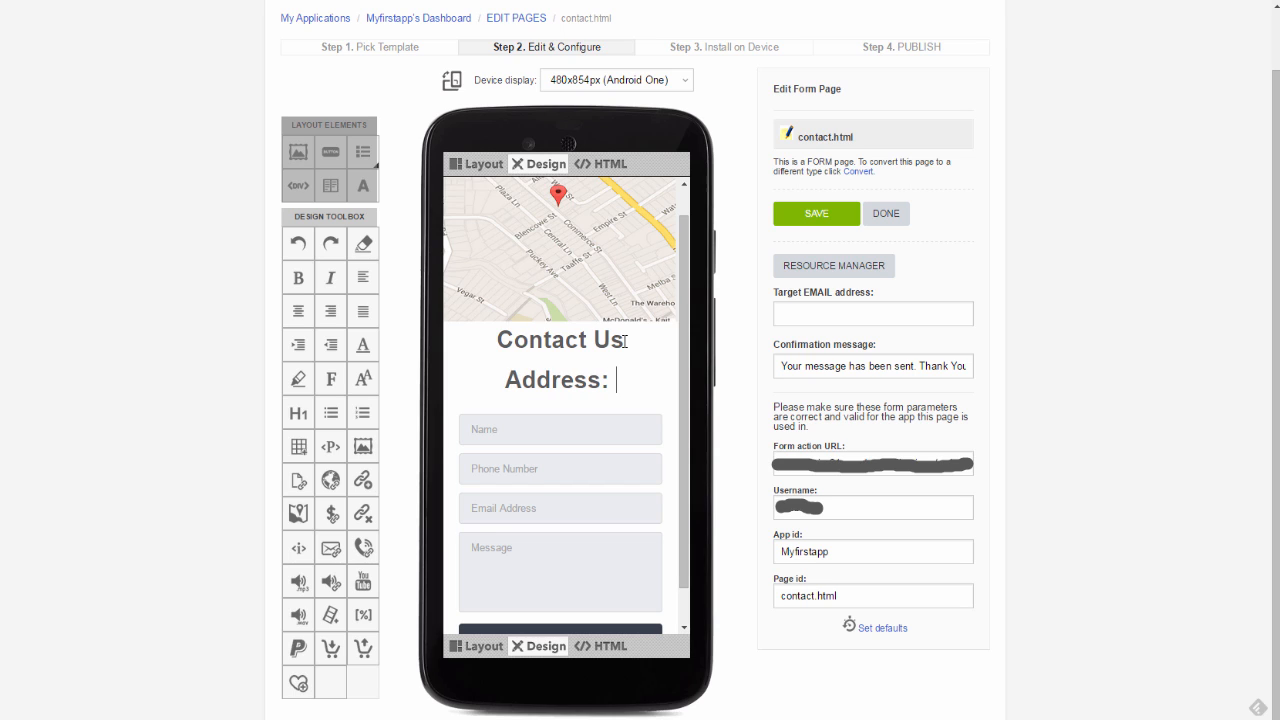
type(" 10")
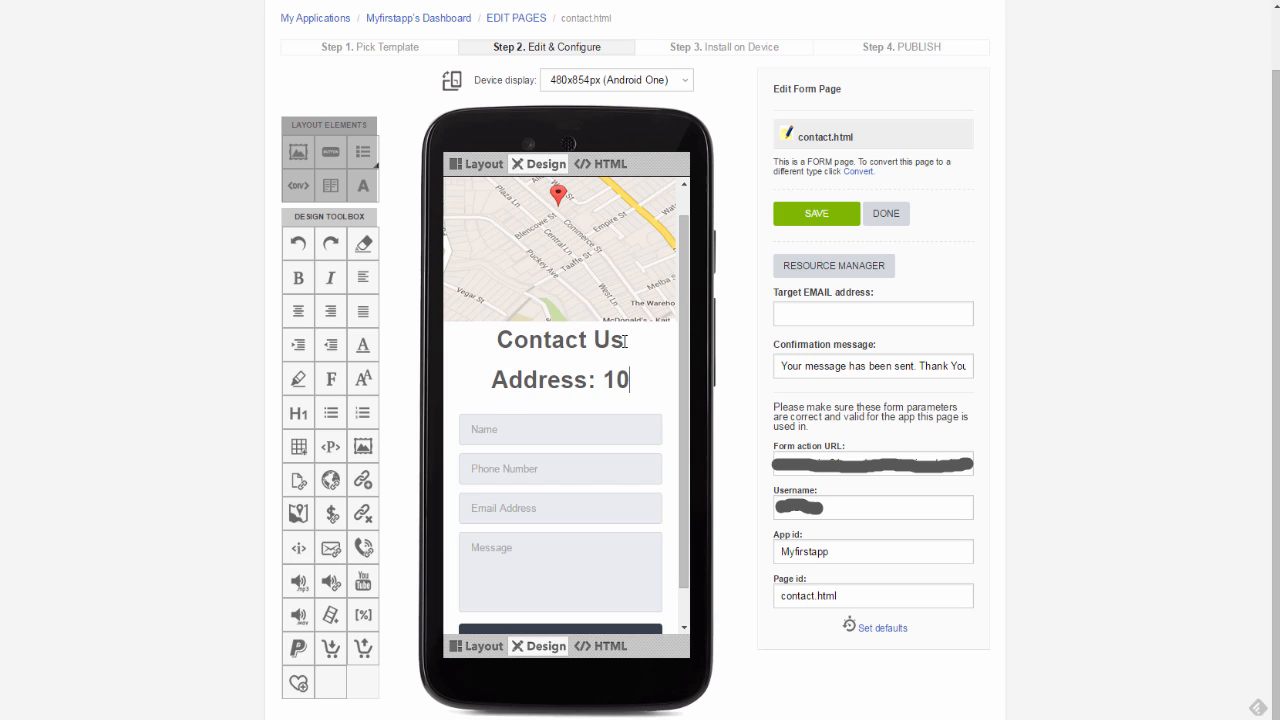
type(" Somewh")
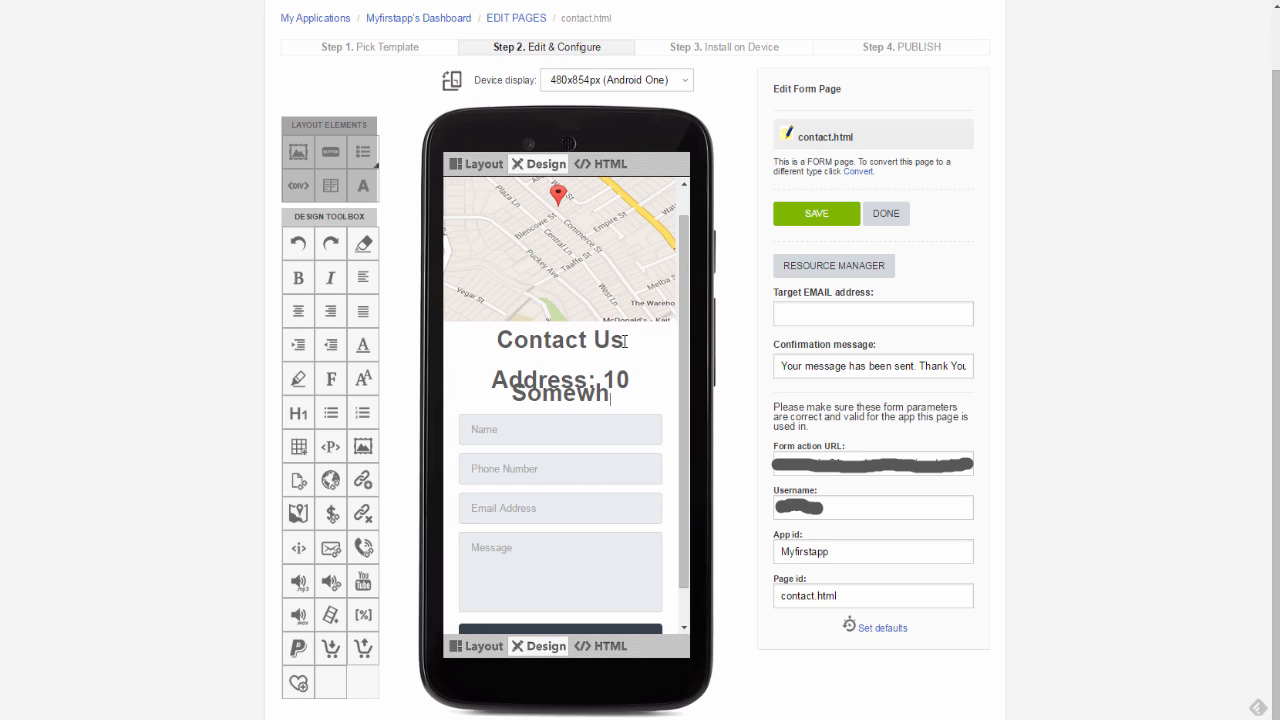
type("ere Street")
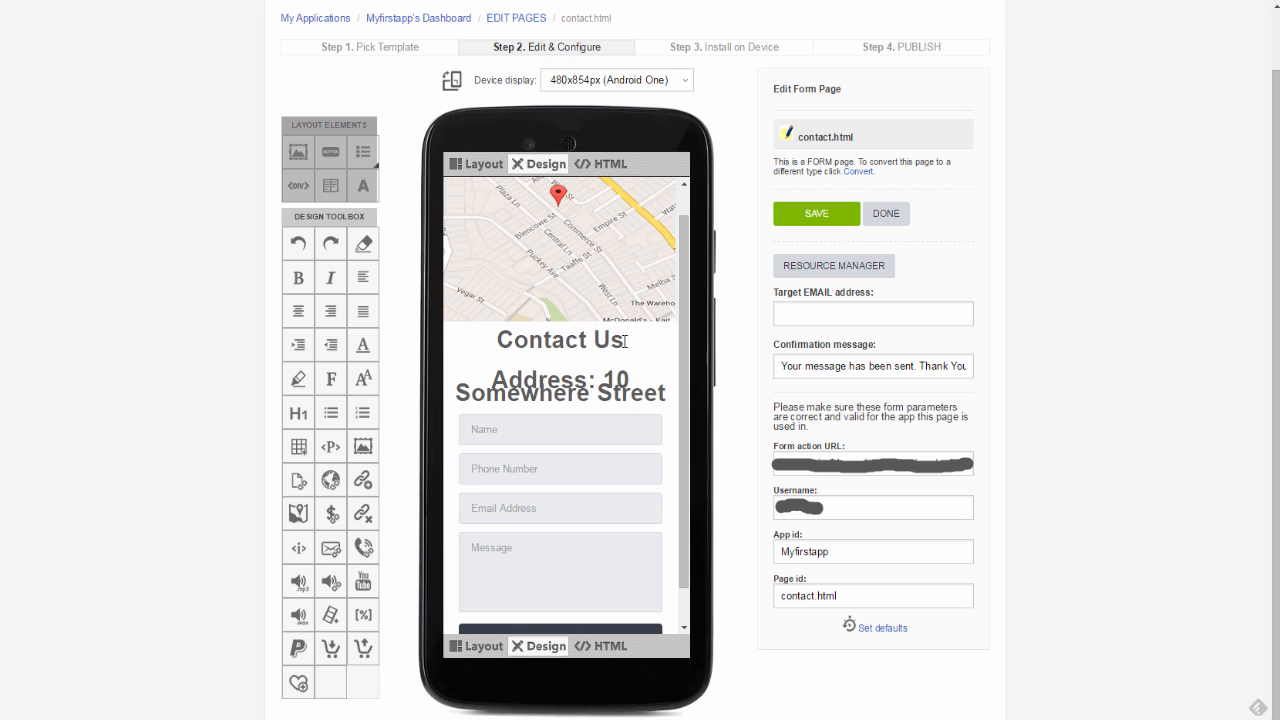
type(",")
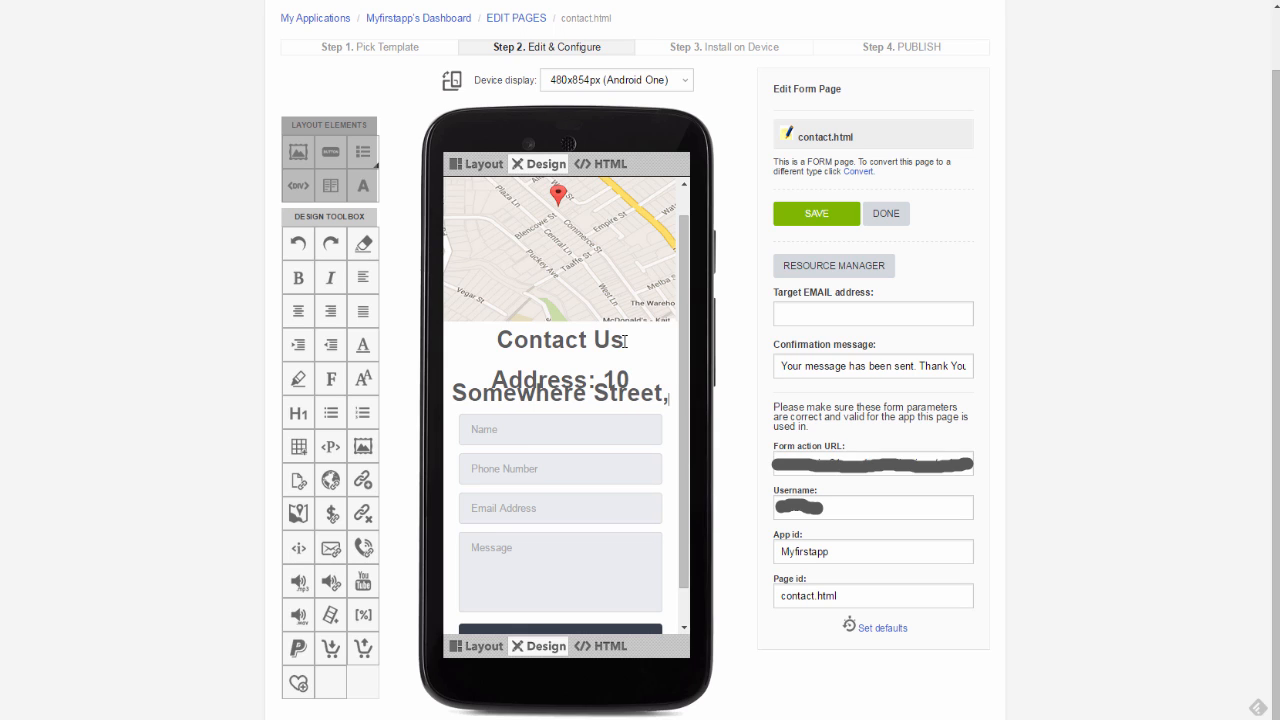
key("Return")
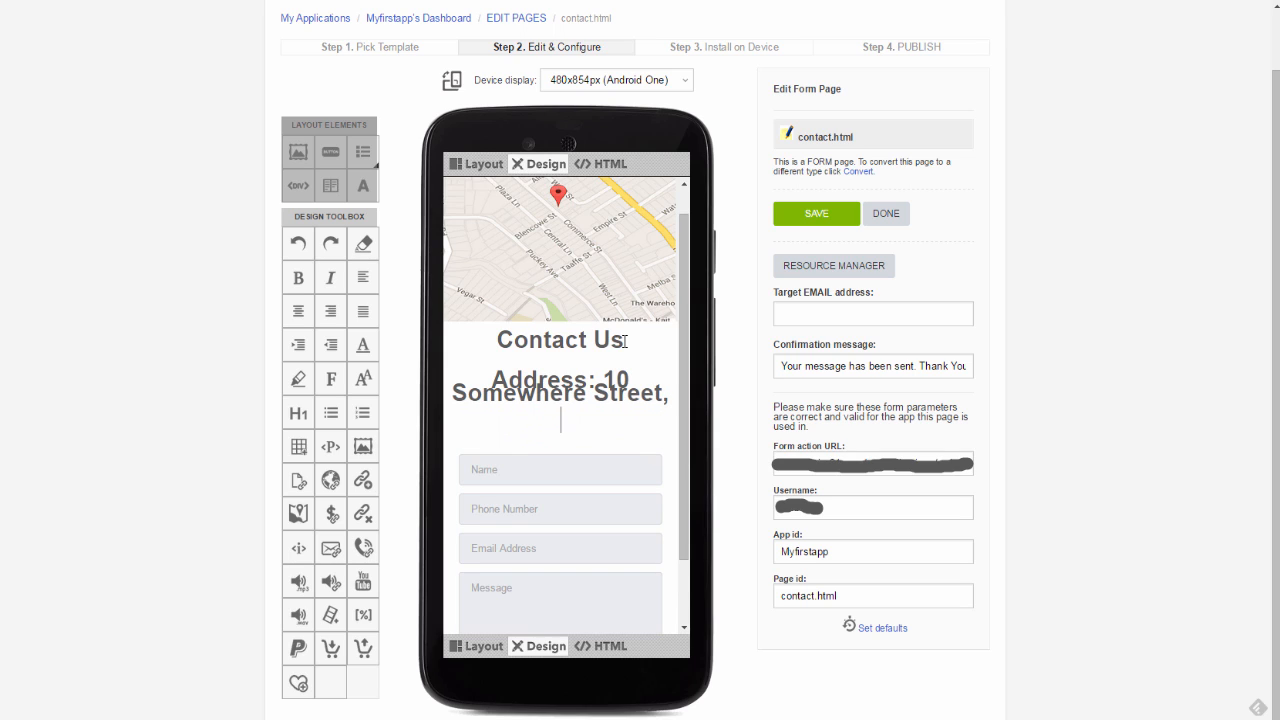
type("Some Town")
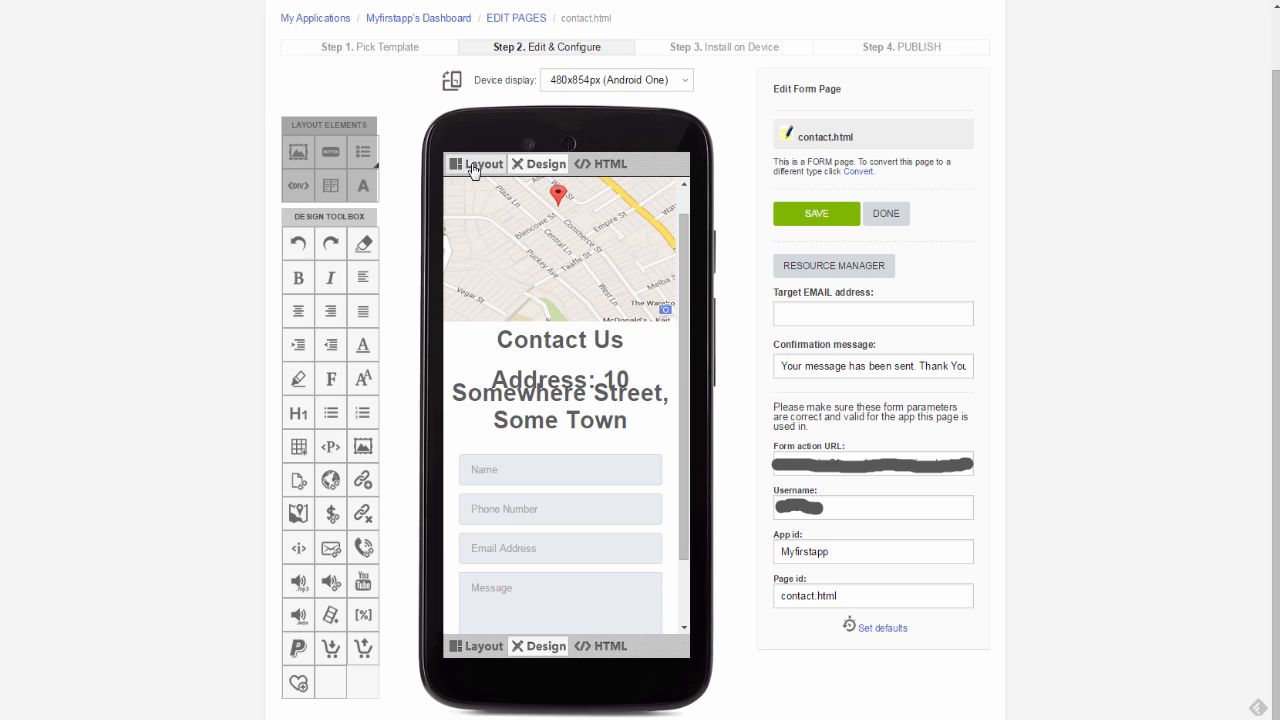
Step: Set the font size of the street address line to 16 px in the layout view
left_click(474, 166)
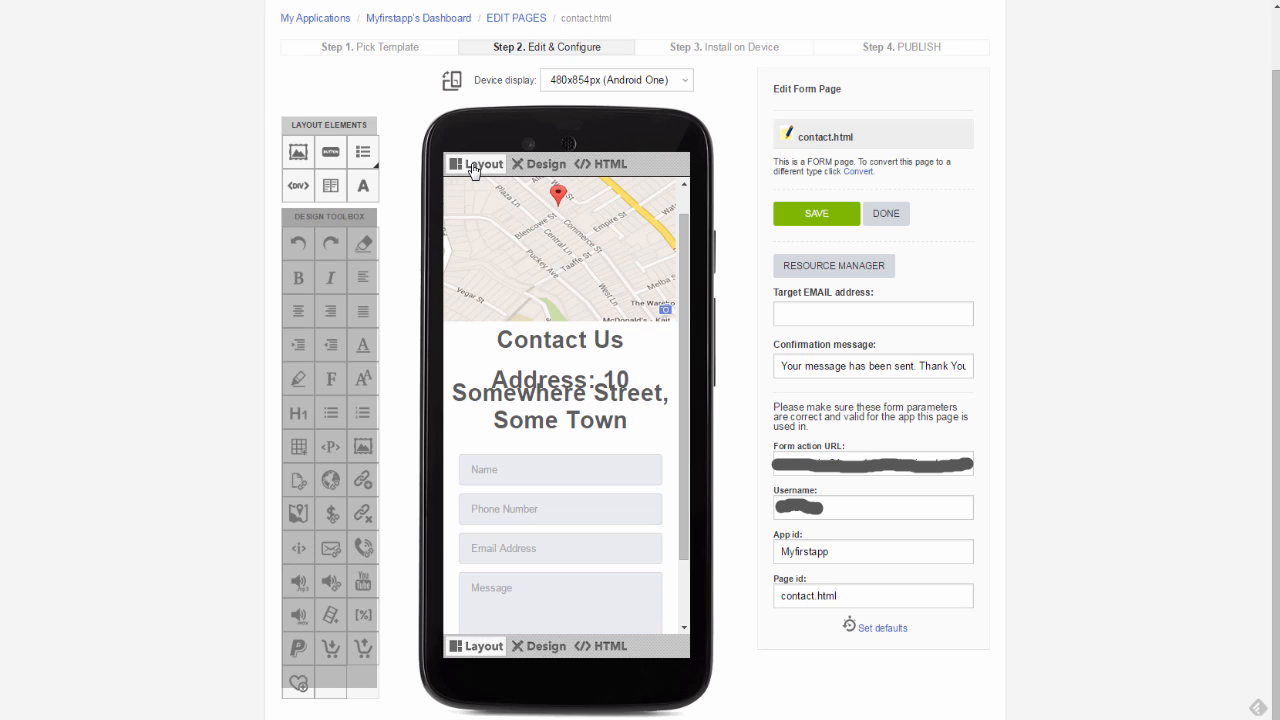
left_click(502, 374)
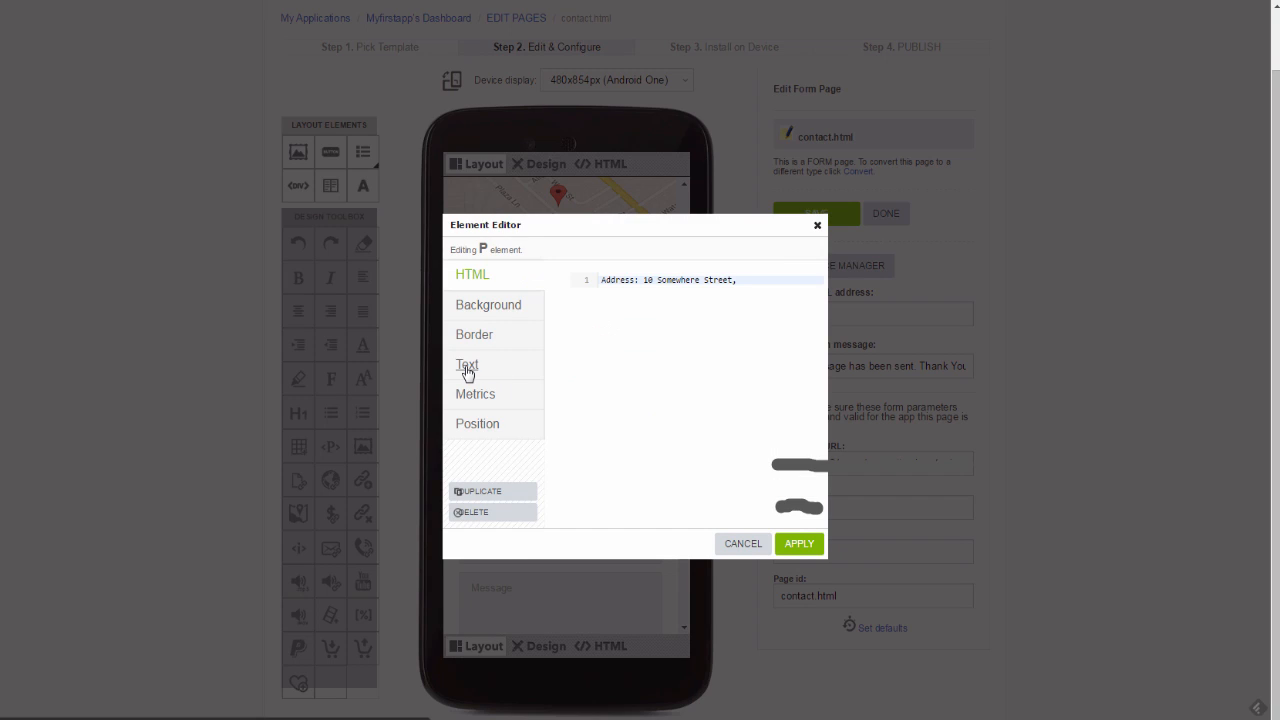
left_click(467, 366)
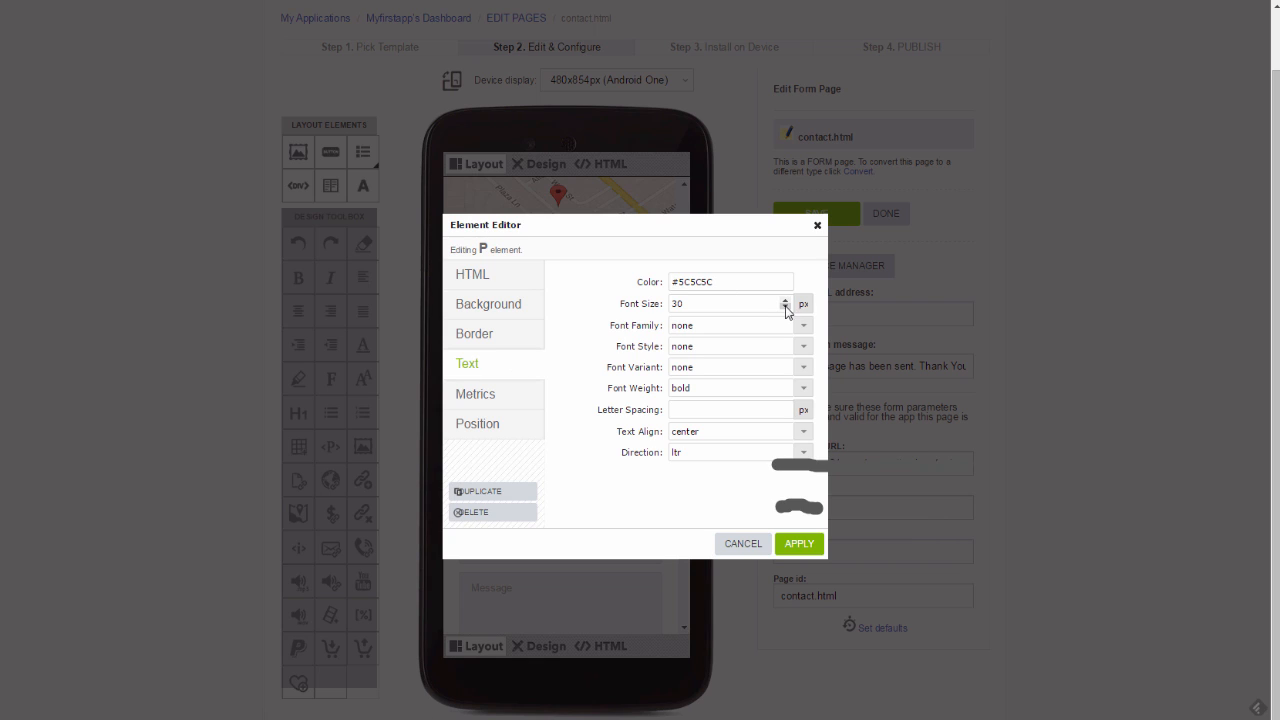
double_click(678, 302)
type("16")
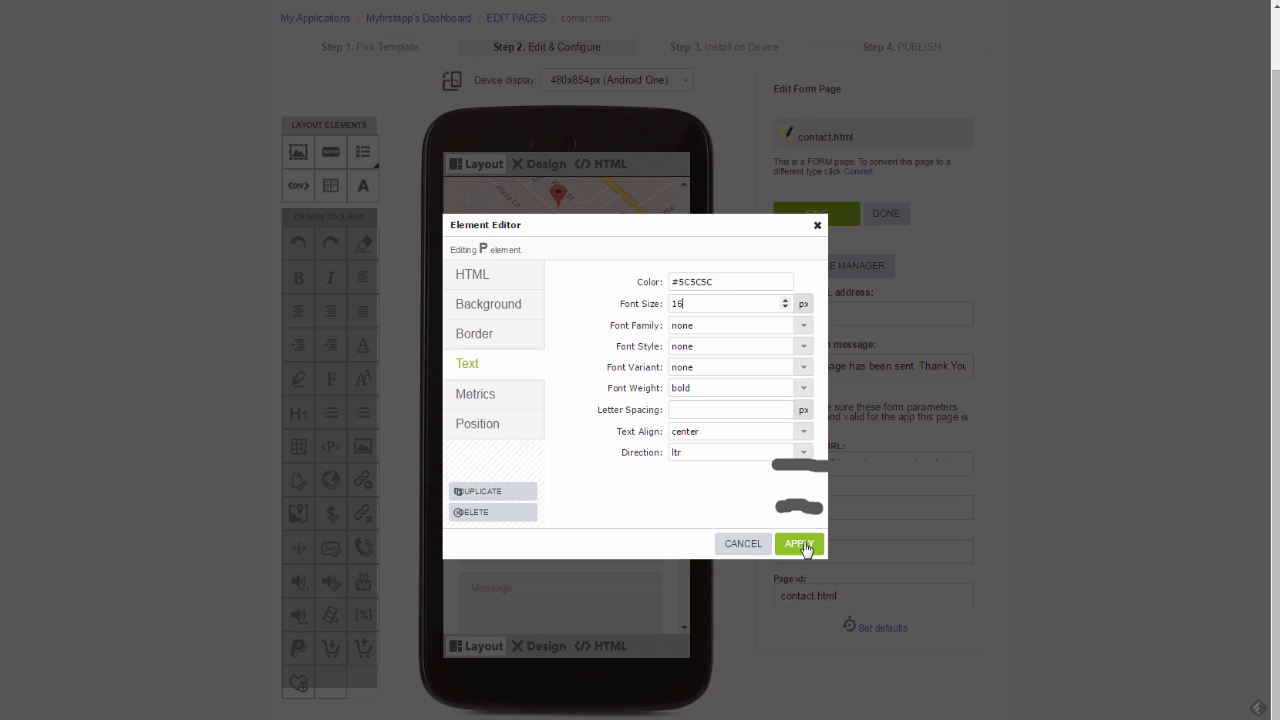
left_click(806, 547)
left_click(800, 544)
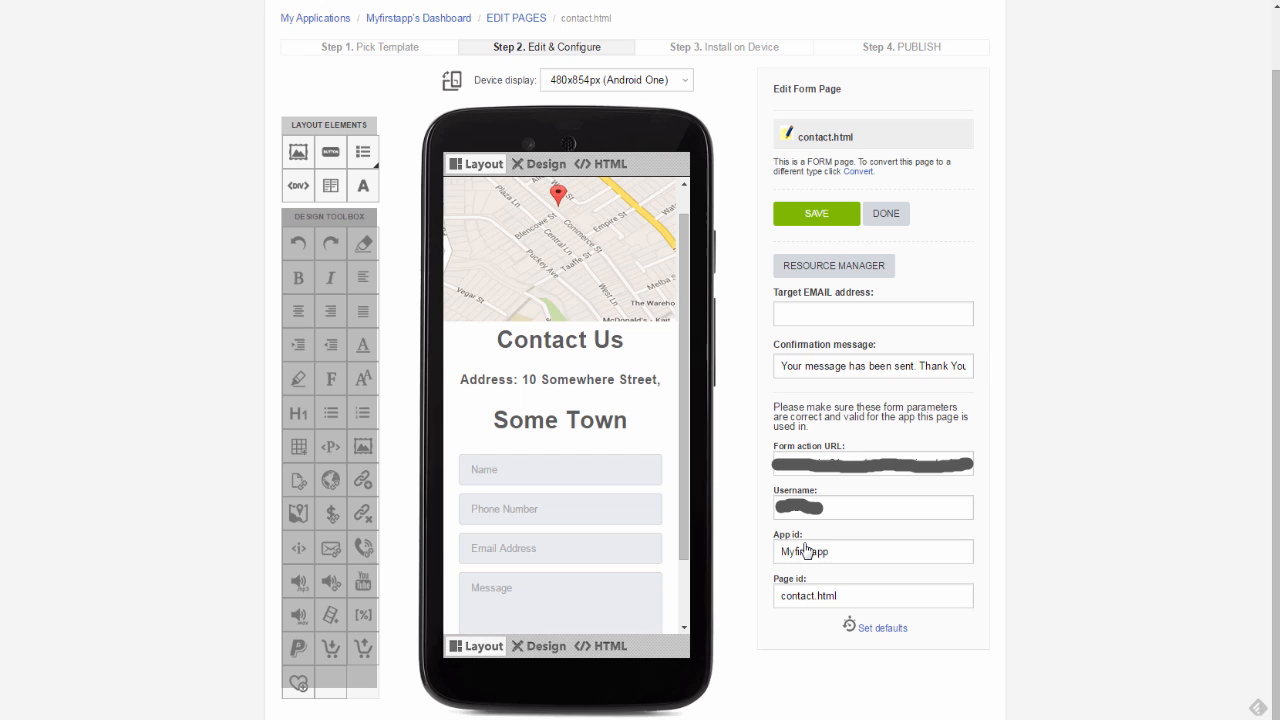
Step: Reduce the town line to a font size of 16 px
left_click(501, 410)
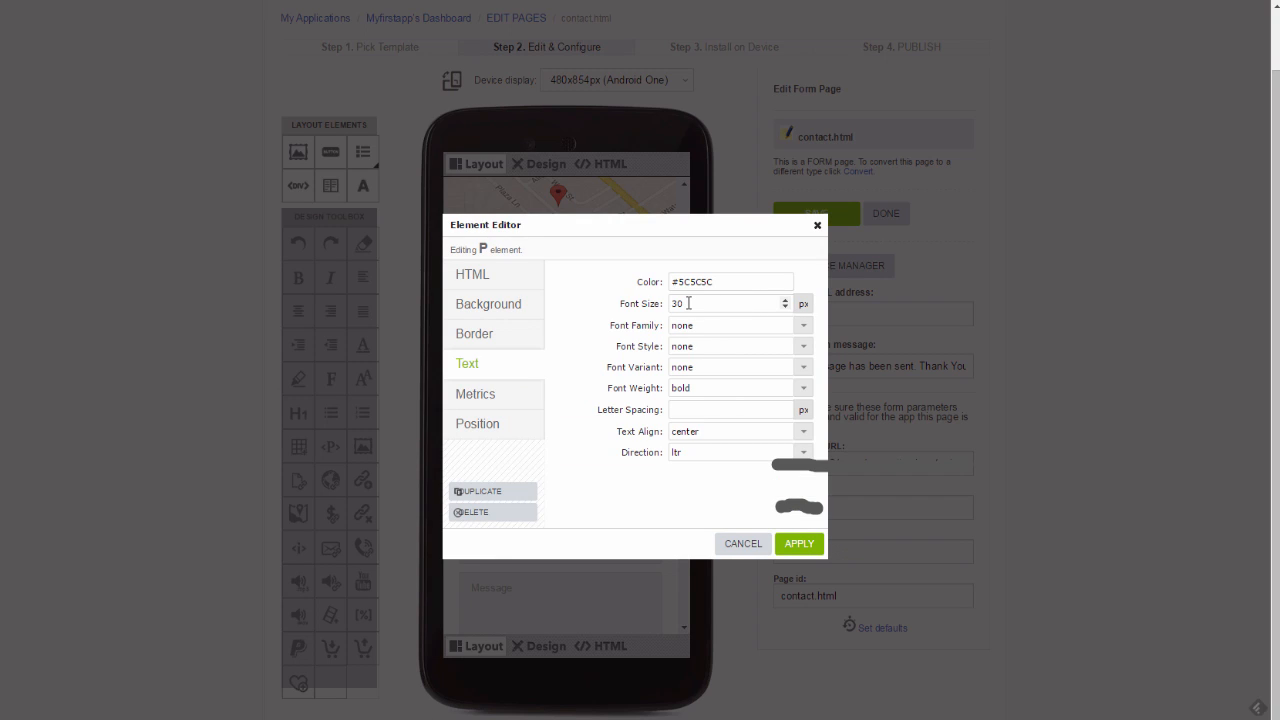
left_click_drag(688, 303, 672, 303)
type("16")
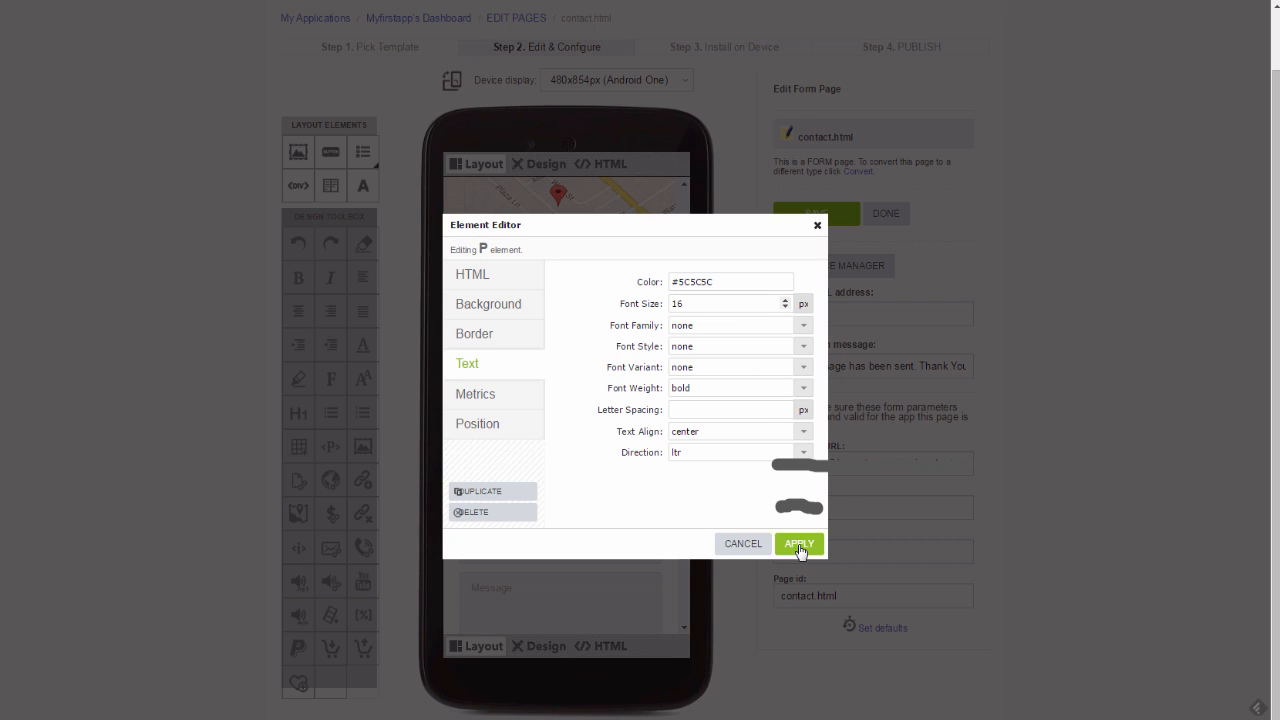
left_click(800, 551)
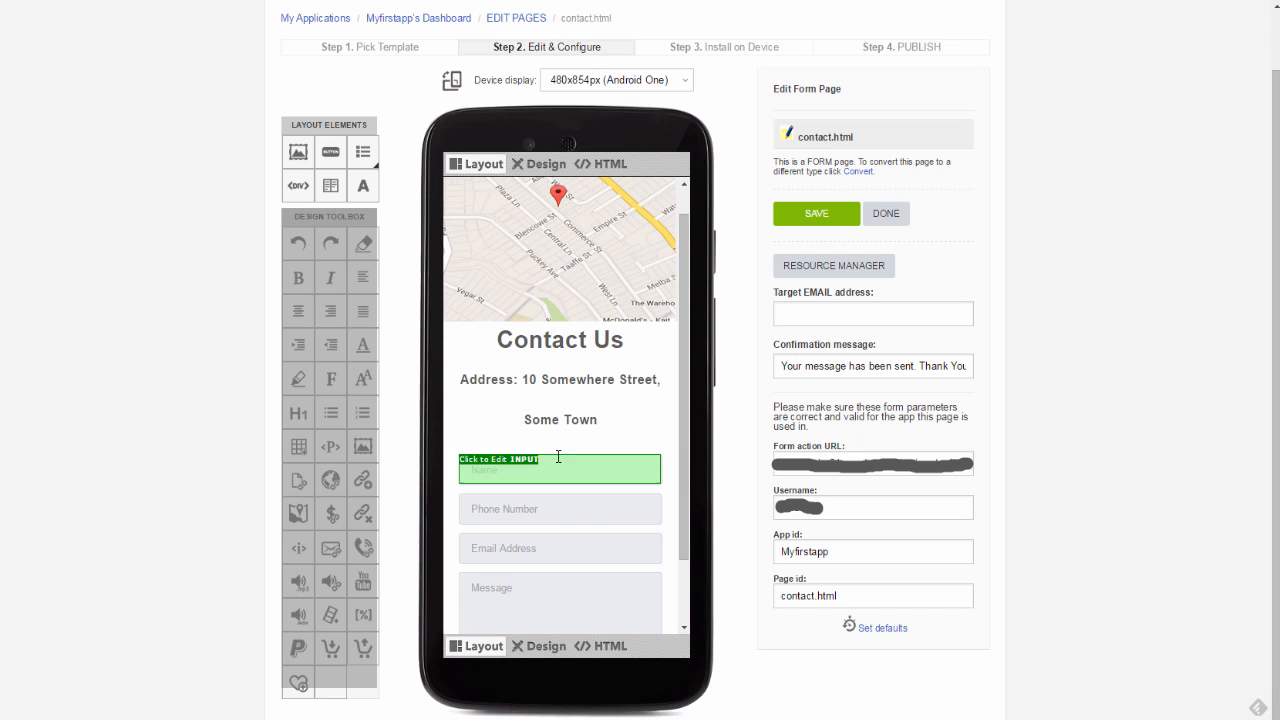
Step: Set the town line's line height to 10 px, bottom margin to 0 px and top padding to 5 px
left_click(495, 406)
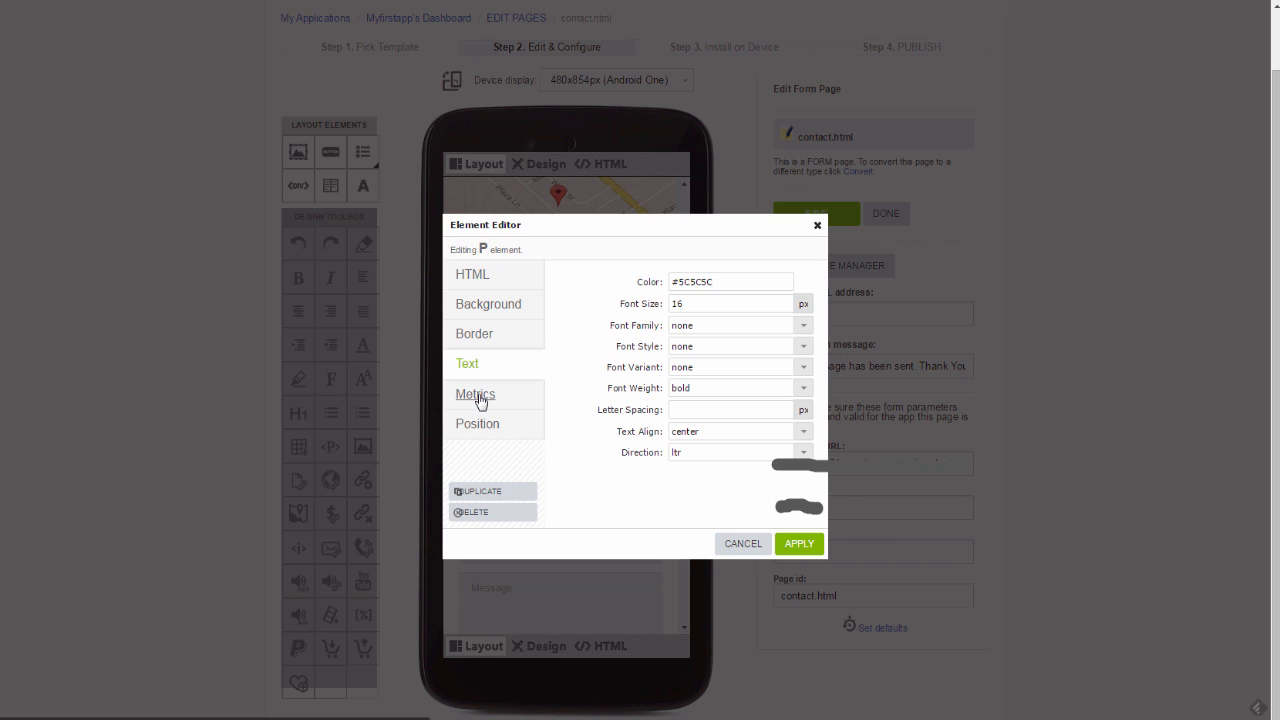
left_click(479, 398)
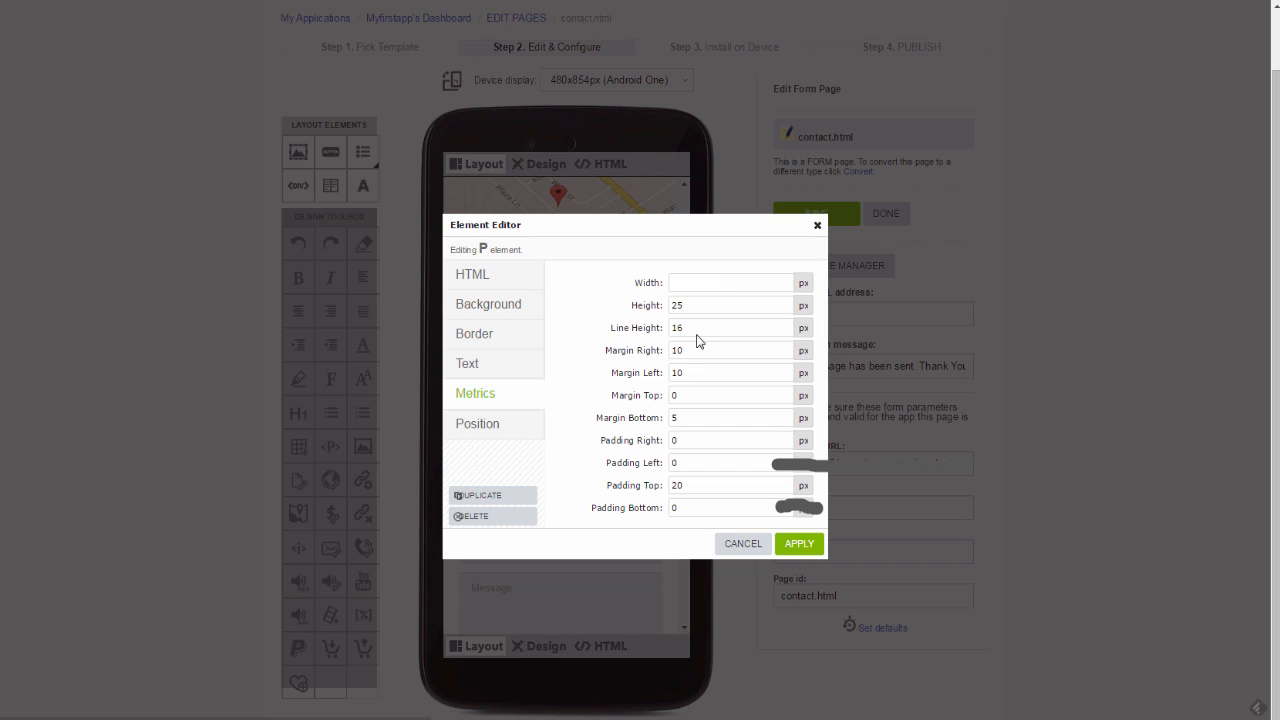
left_click_drag(690, 328, 671, 328)
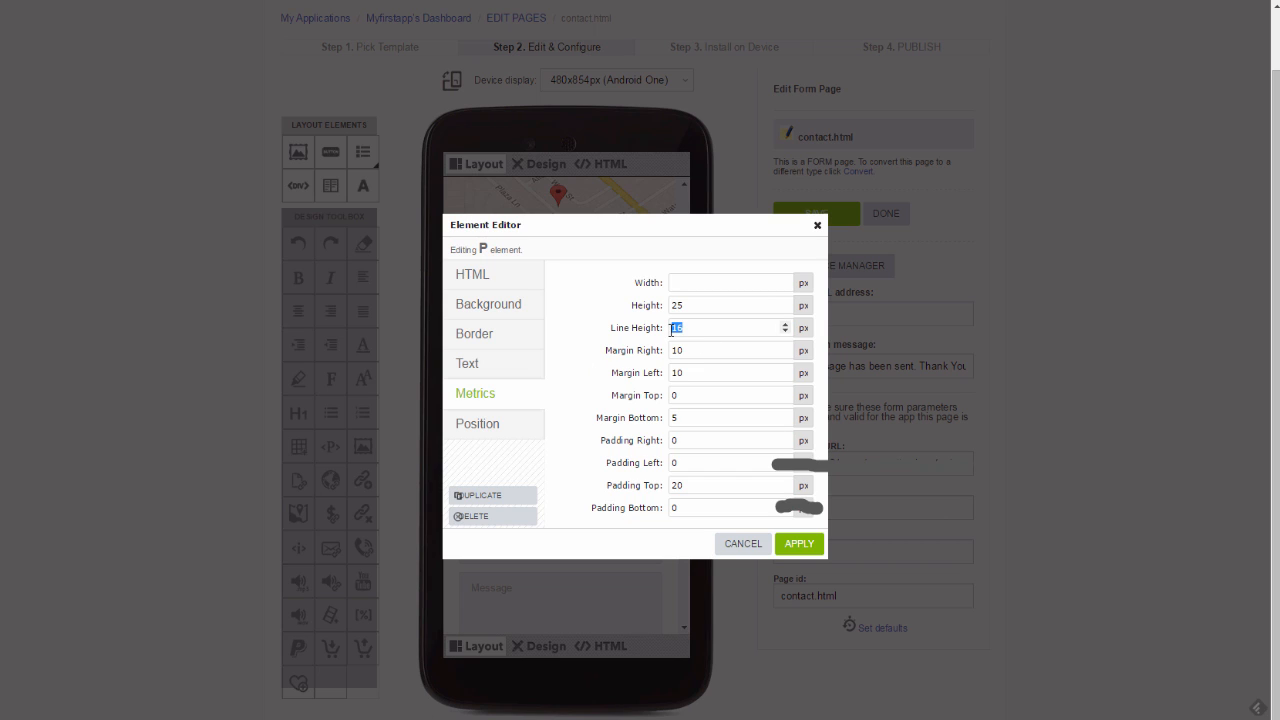
type("10")
left_click(677, 418)
left_click_drag(678, 418, 672, 418)
type("0")
left_click(687, 486)
double_click(671, 486)
type("5")
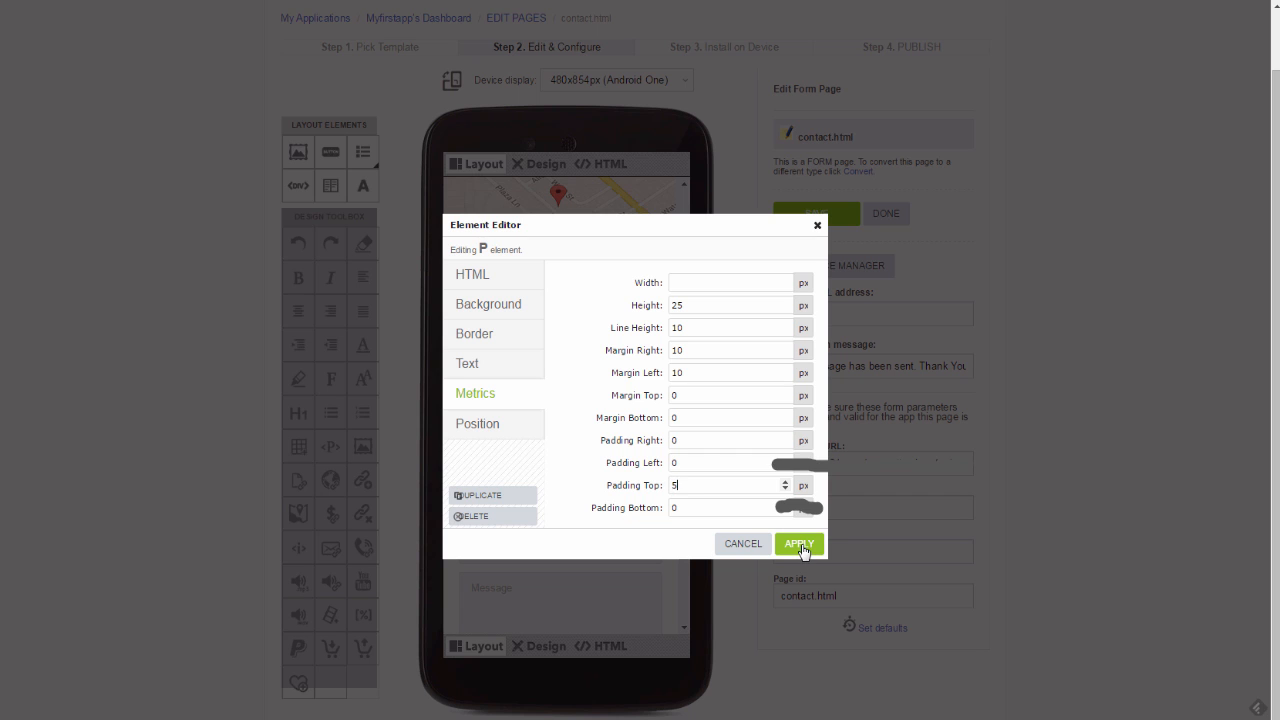
left_click(800, 545)
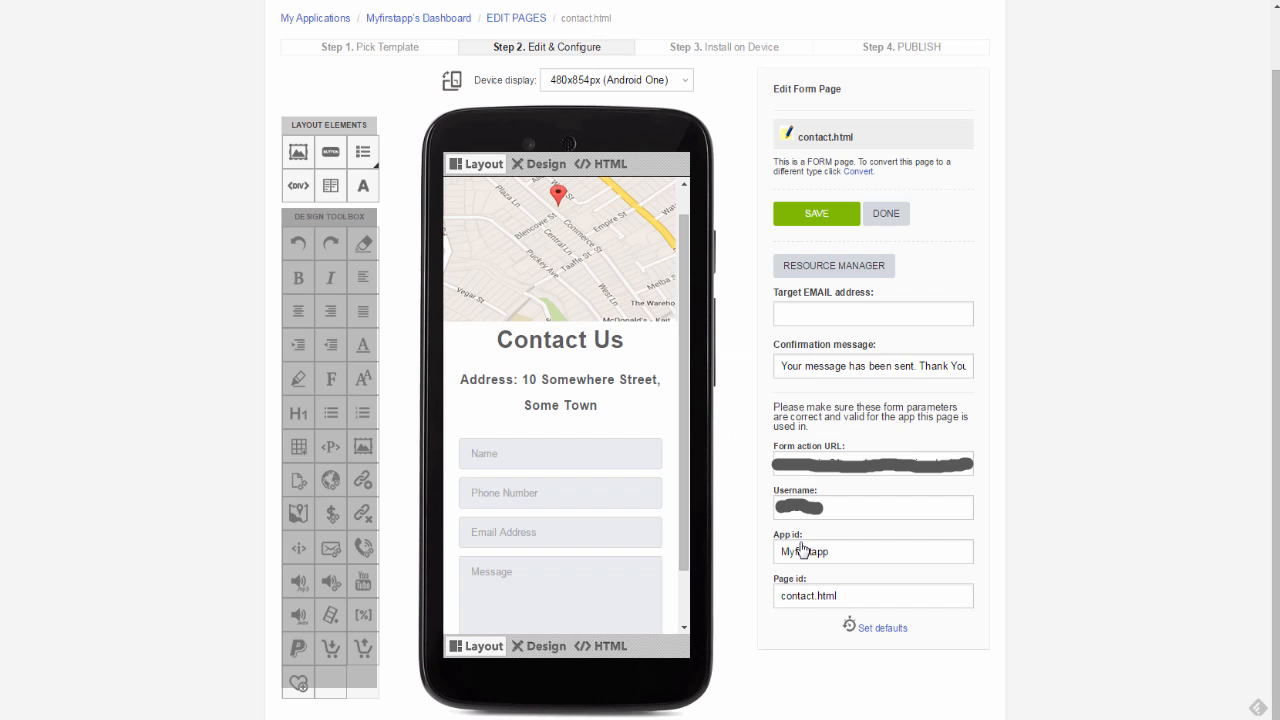
Step: Set the top padding of the street address line to 5 px
left_click(553, 385)
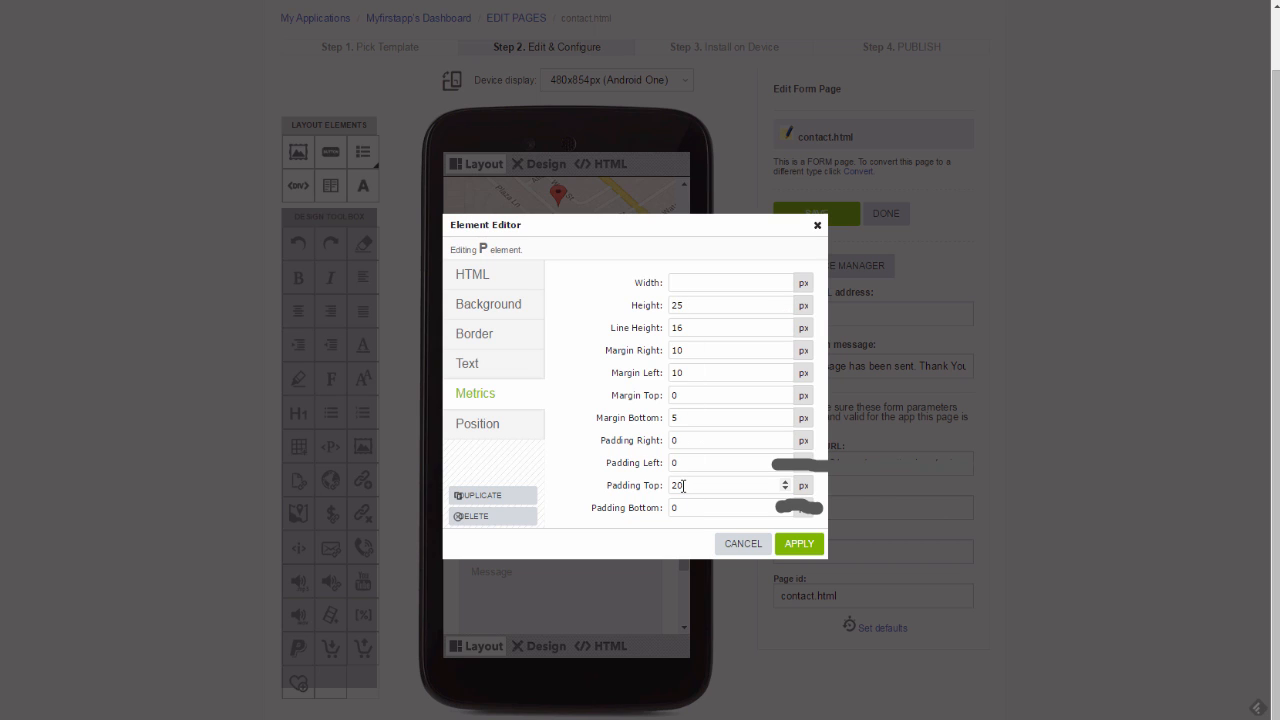
left_click_drag(685, 485, 672, 487)
key("BackSpace")
type("5")
left_click(799, 544)
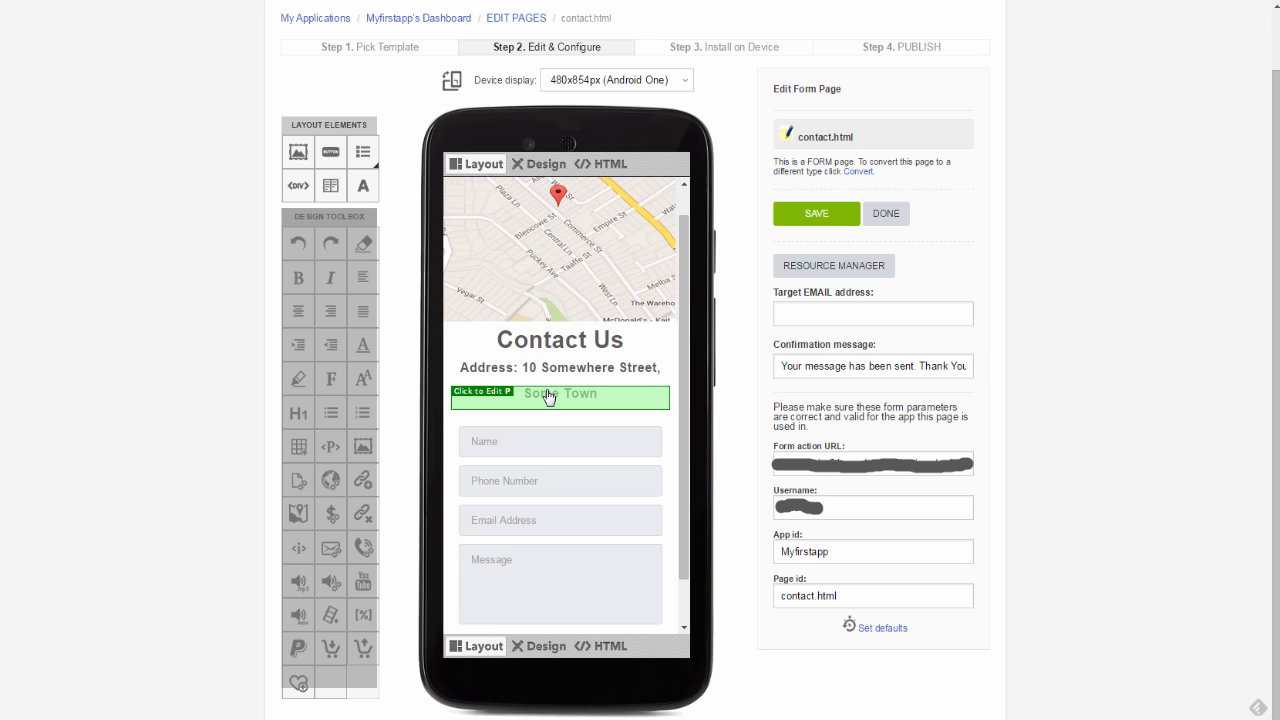
Step: Insert the image slidepagepic05.jpg from the in-app resources on a new line below the town line
left_click(548, 166)
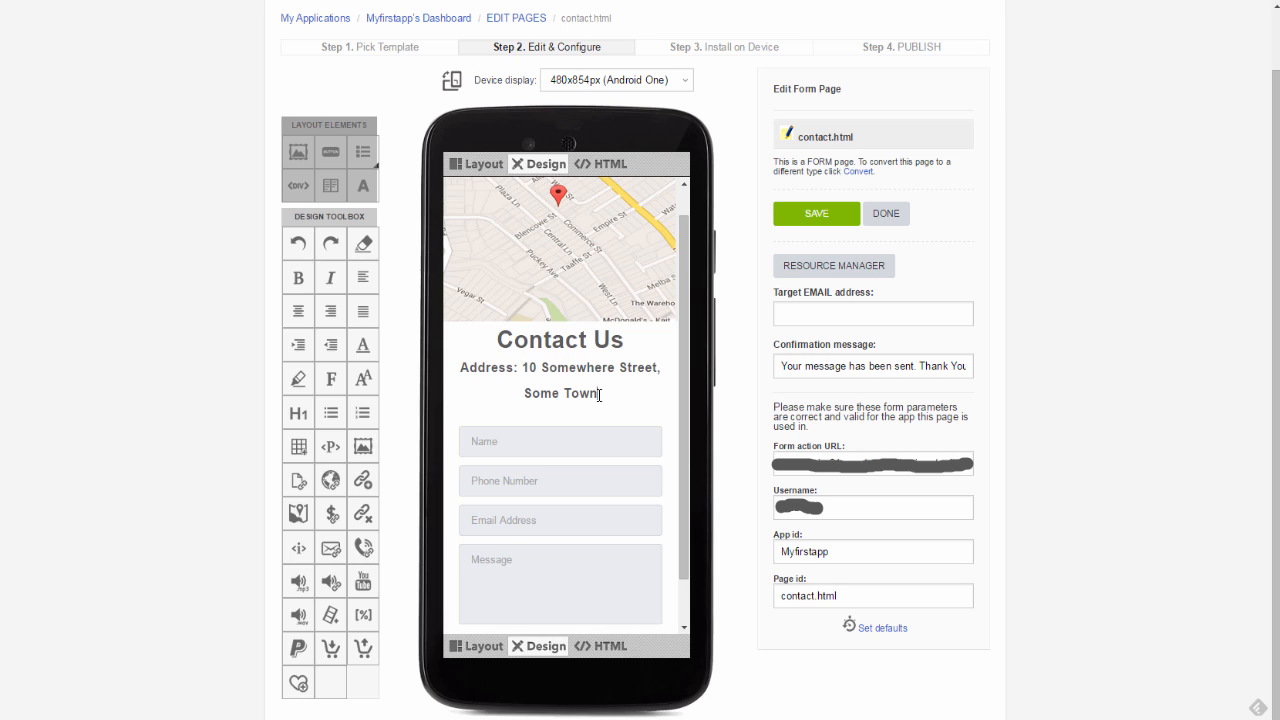
key("Return")
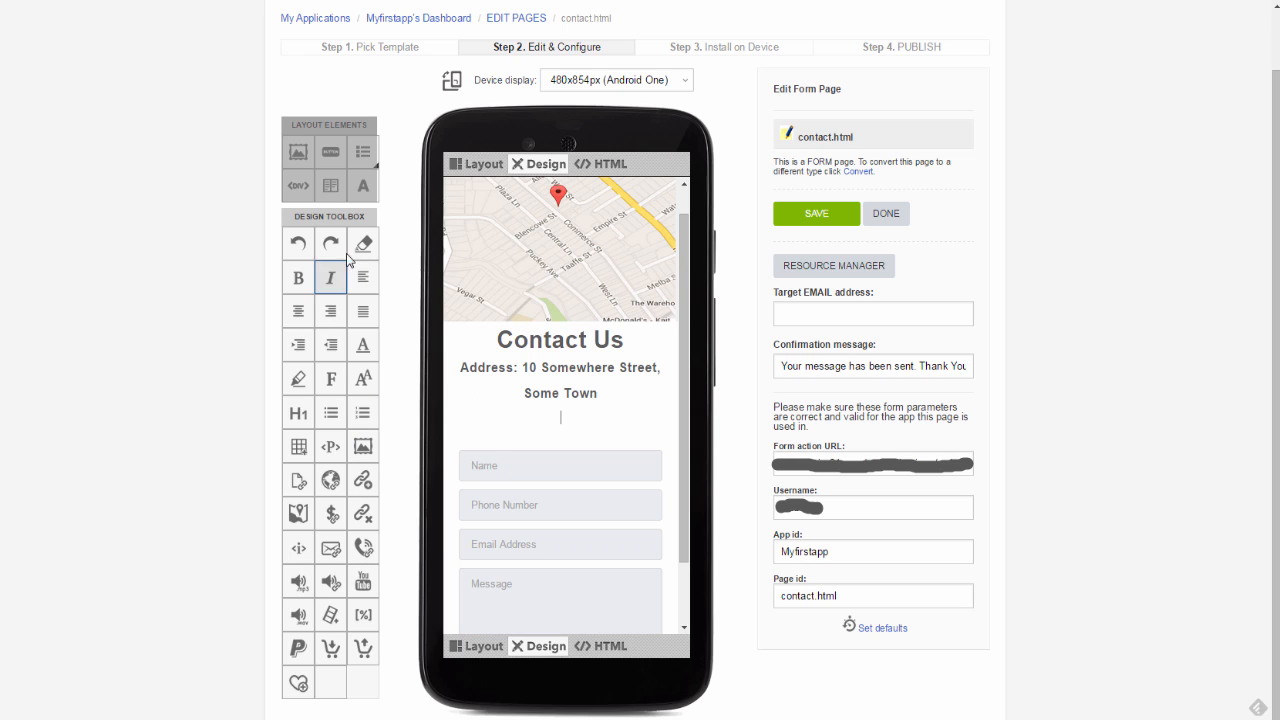
left_click(363, 448)
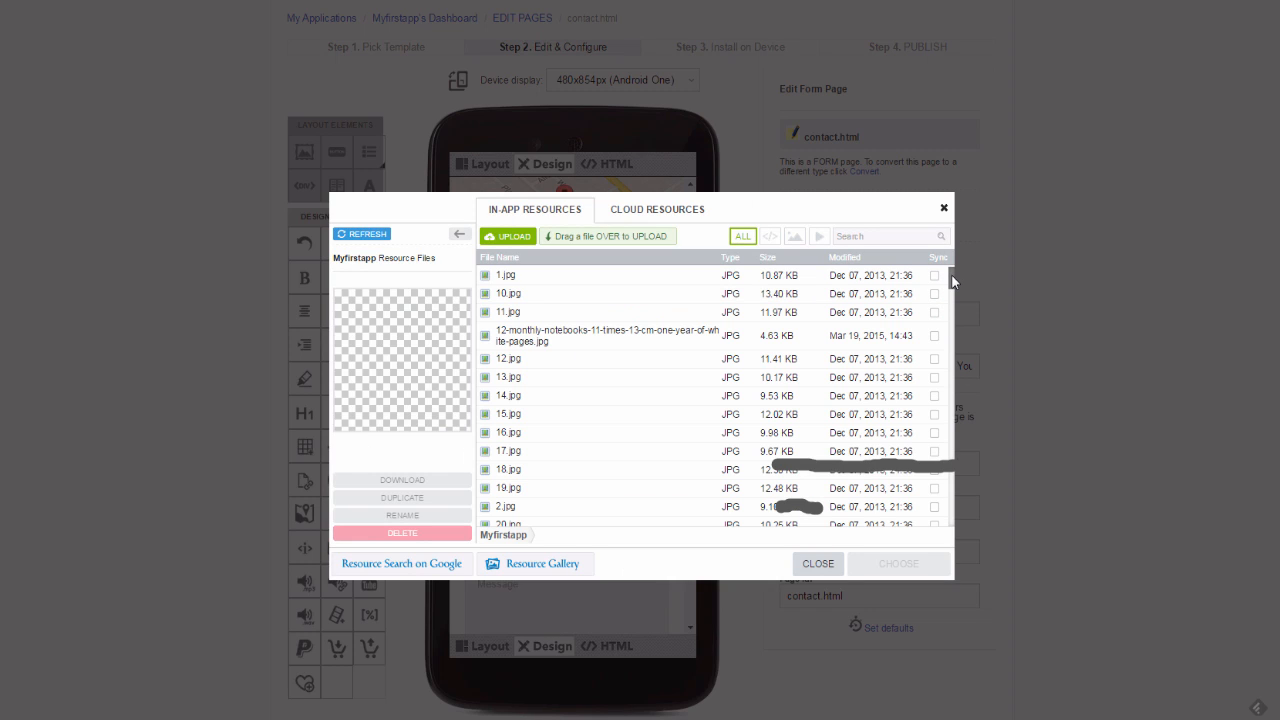
left_click_drag(950, 273, 933, 484)
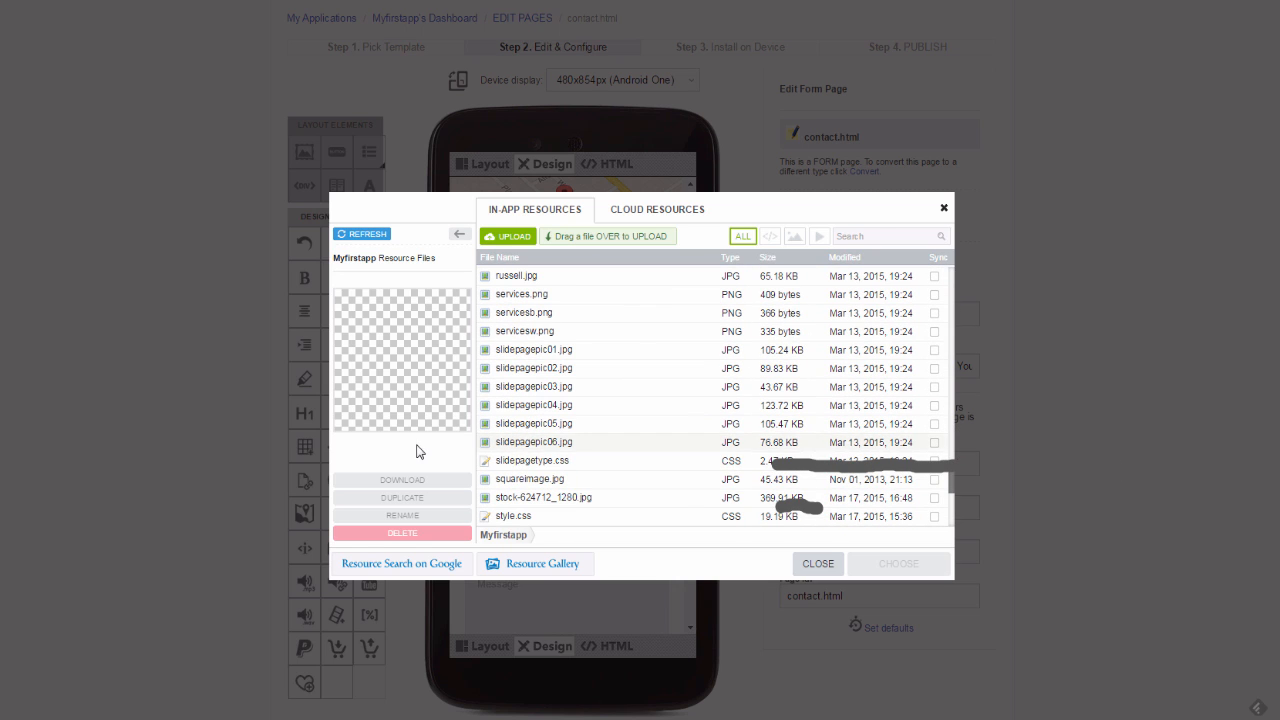
left_click(512, 424)
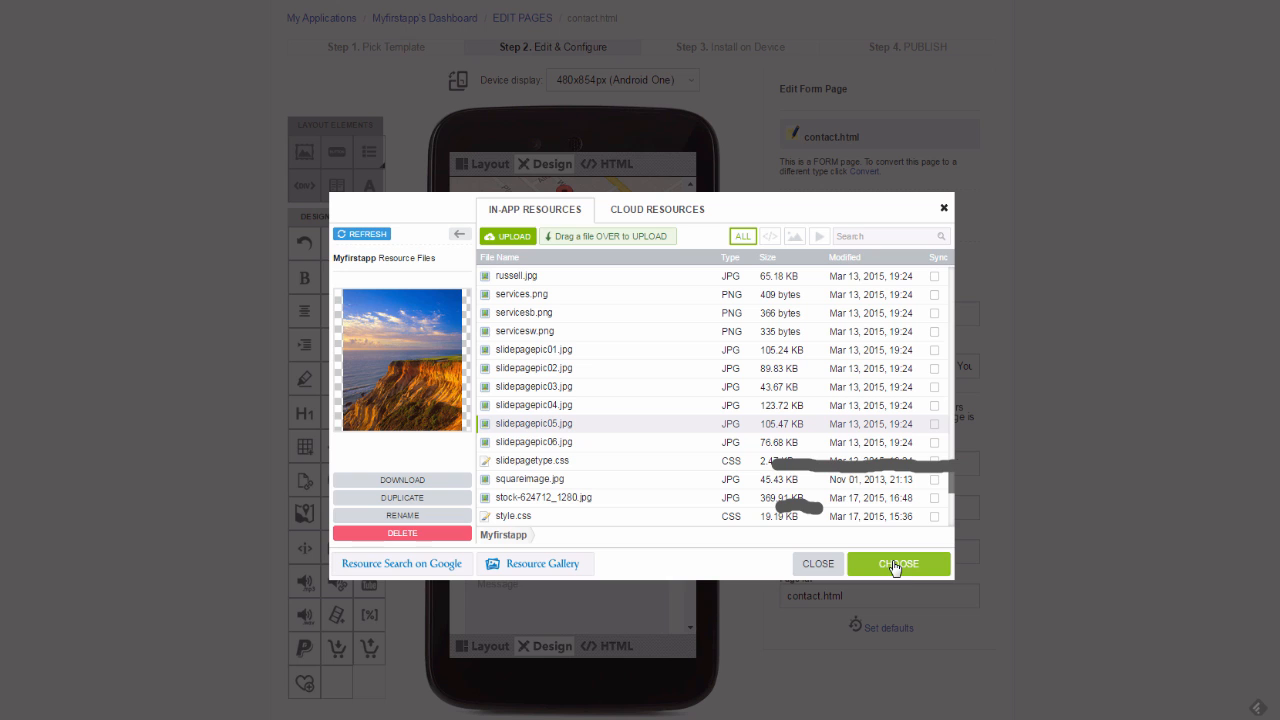
left_click(896, 566)
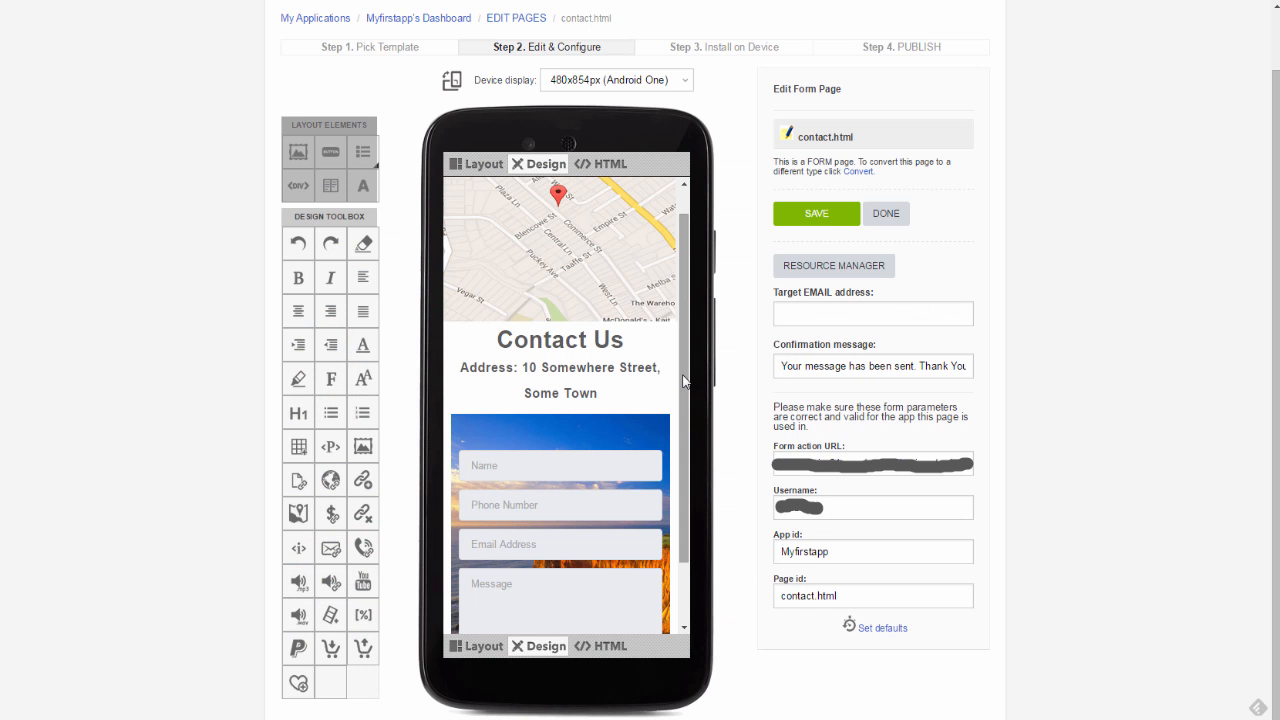
Step: Set the height of the inserted image behind the contact form to 600 px
left_click_drag(684, 380, 688, 450)
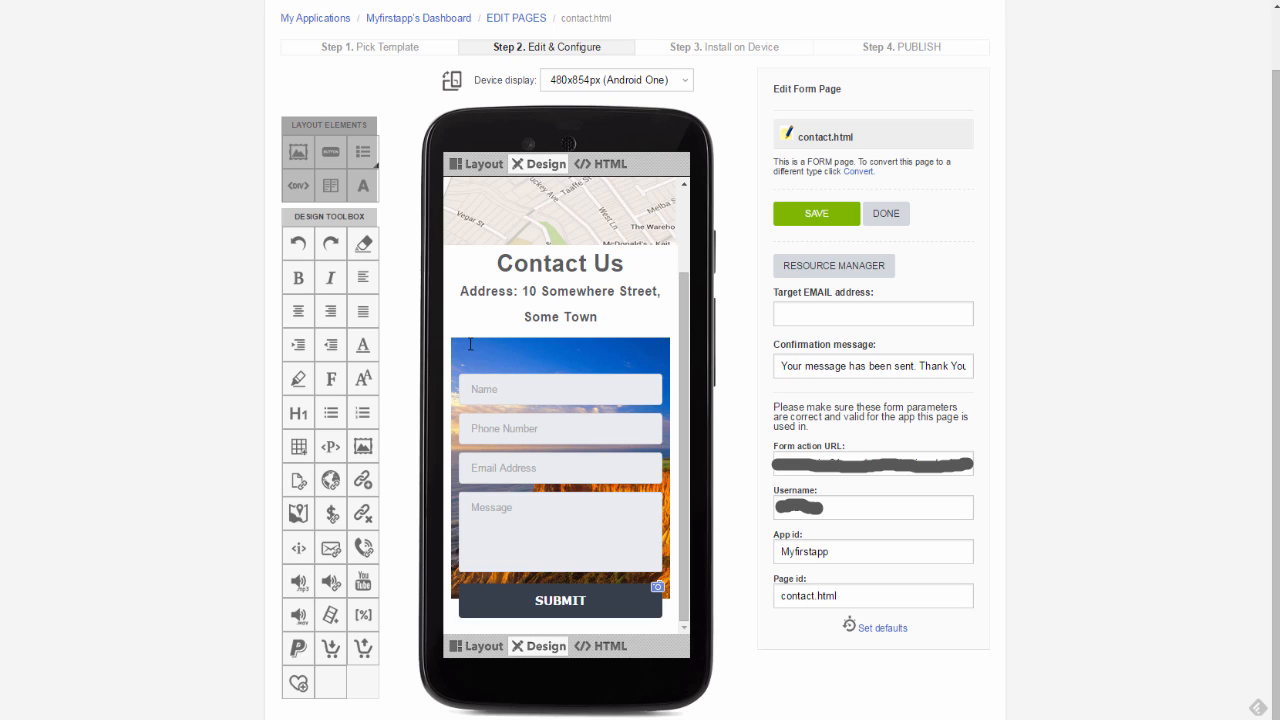
left_click(475, 168)
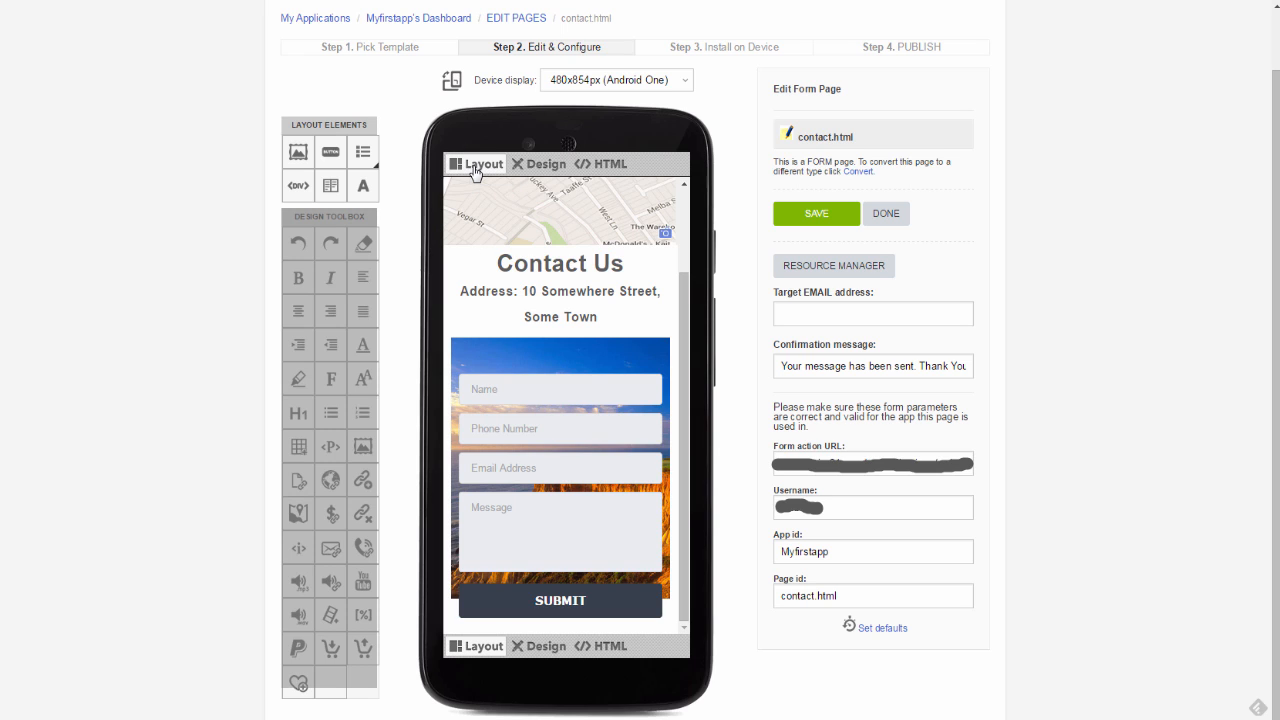
left_click(464, 346)
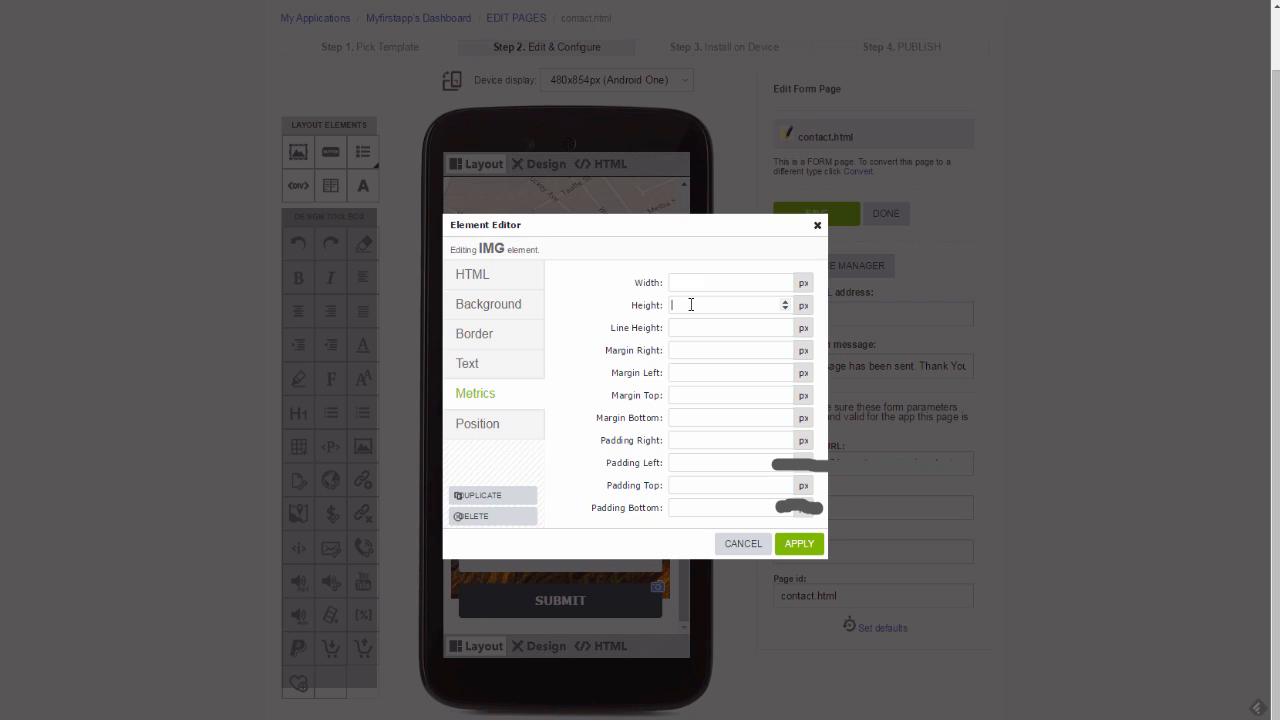
type("600")
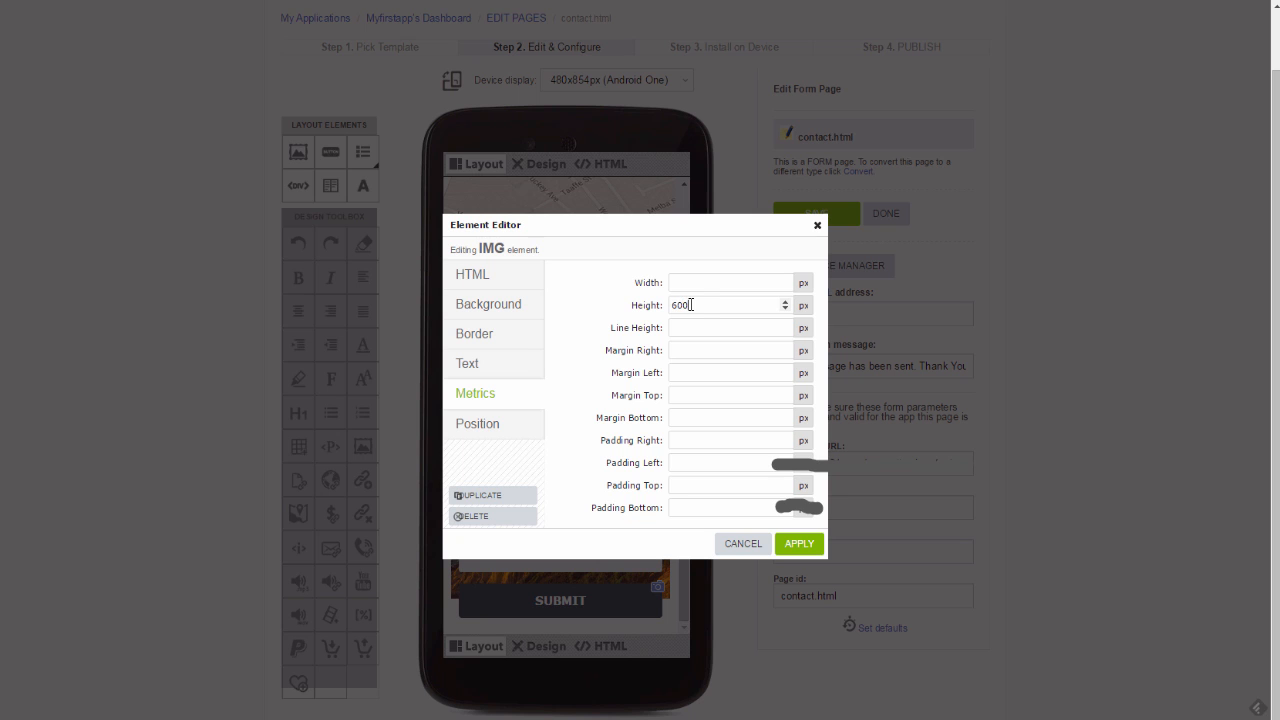
left_click(801, 545)
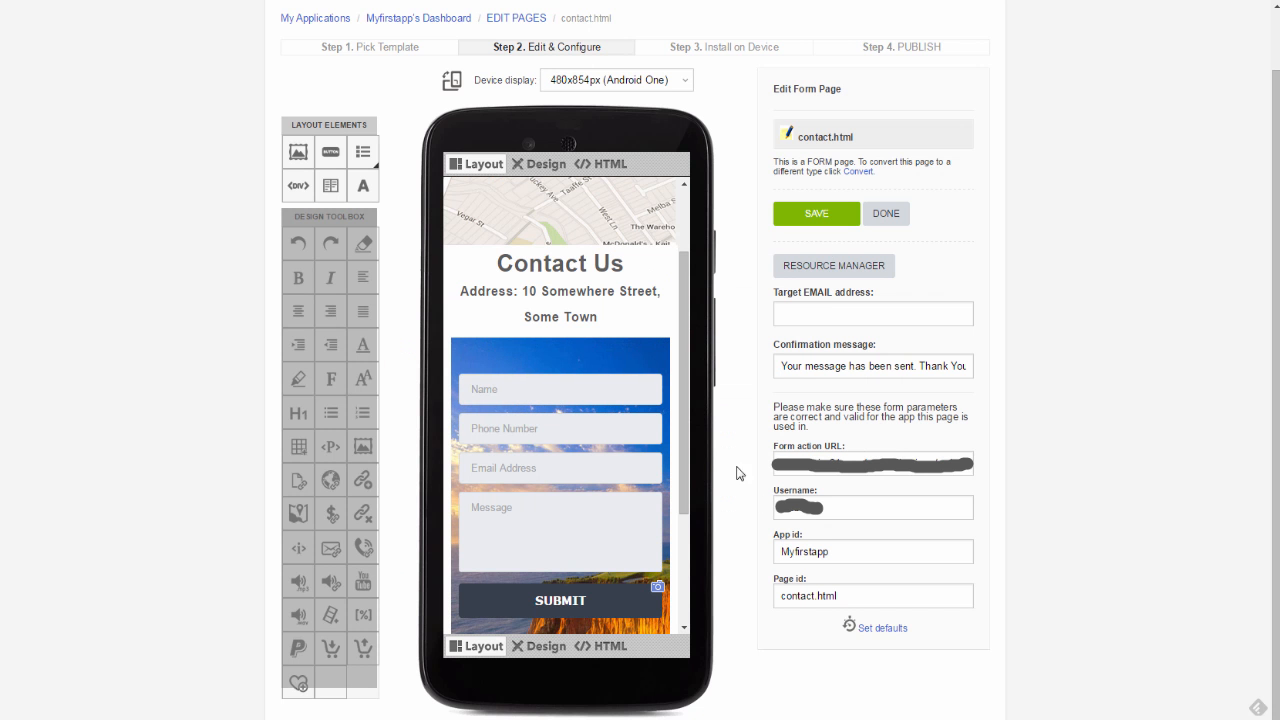
Step: Set the height of the image behind the contact form to 450 px
left_click_drag(684, 386, 694, 446)
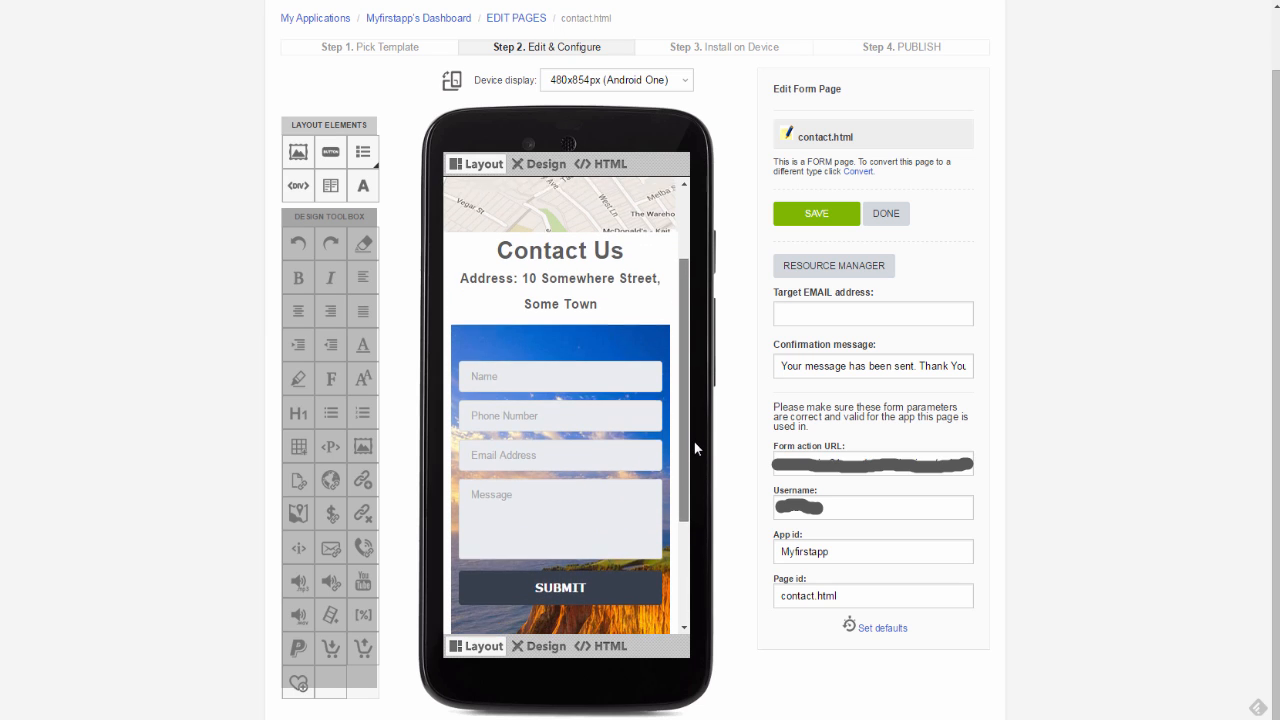
left_click(468, 318)
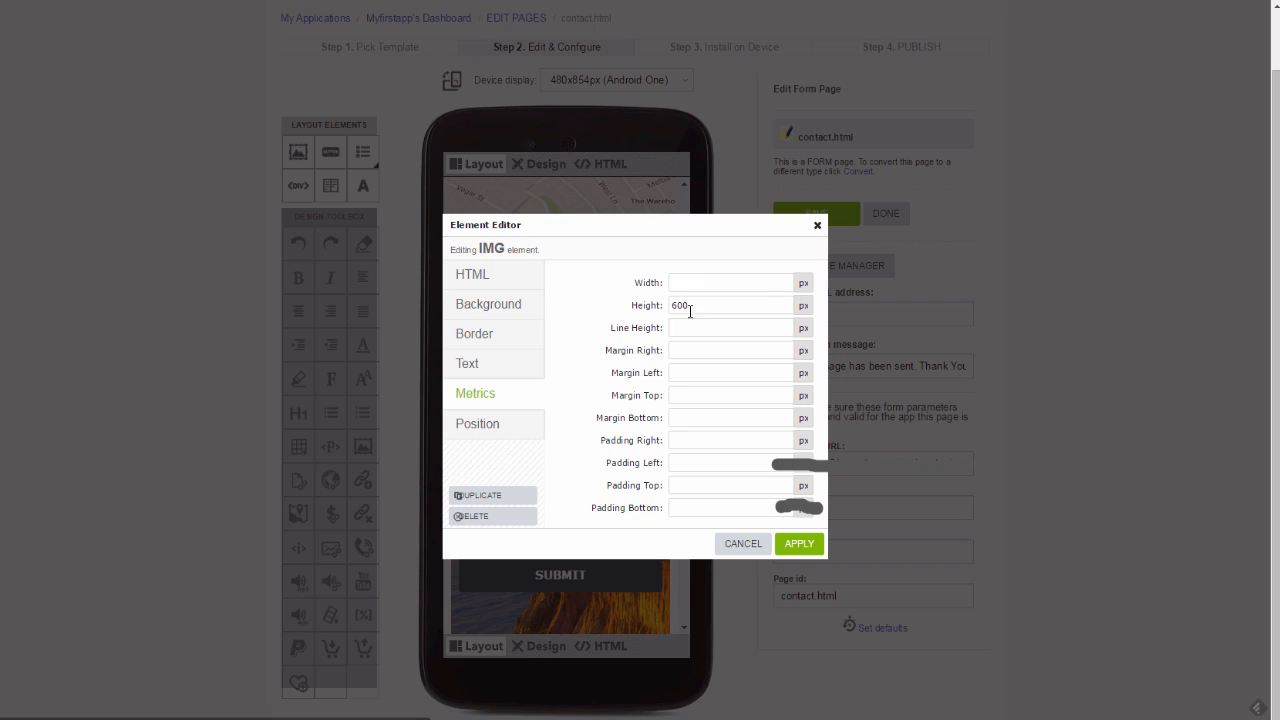
left_click_drag(690, 305, 668, 305)
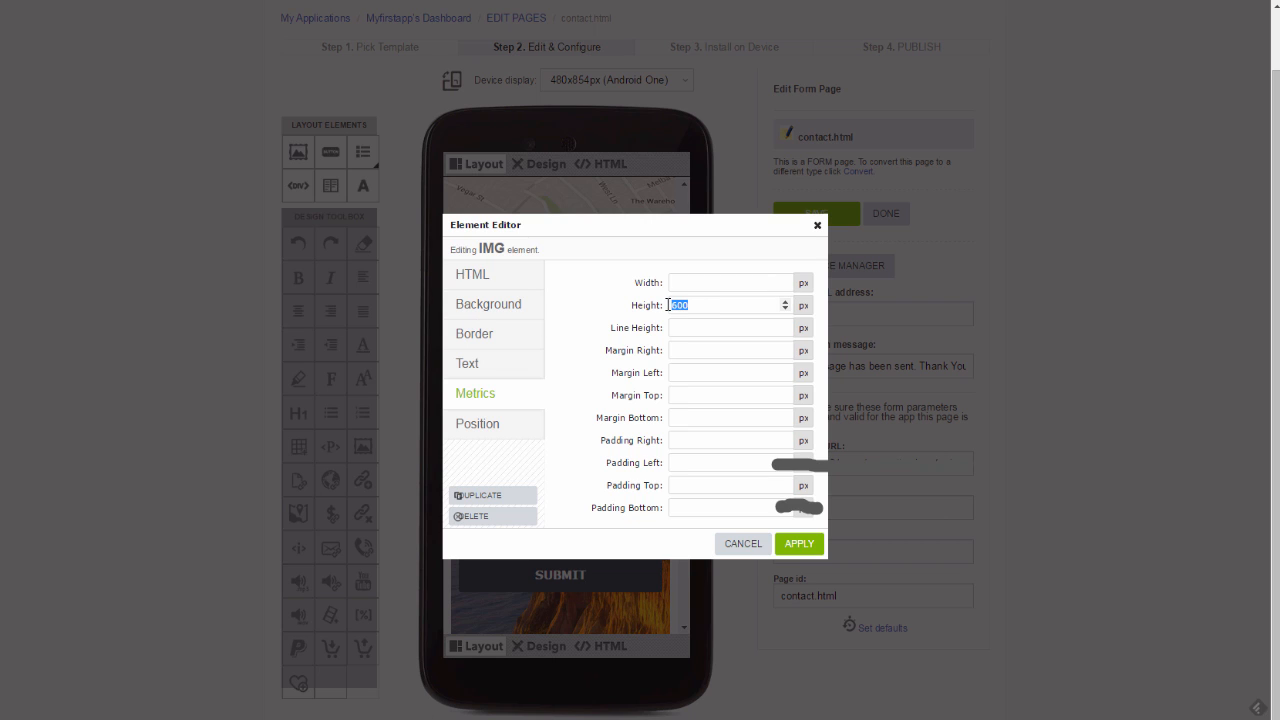
type("450")
left_click(800, 544)
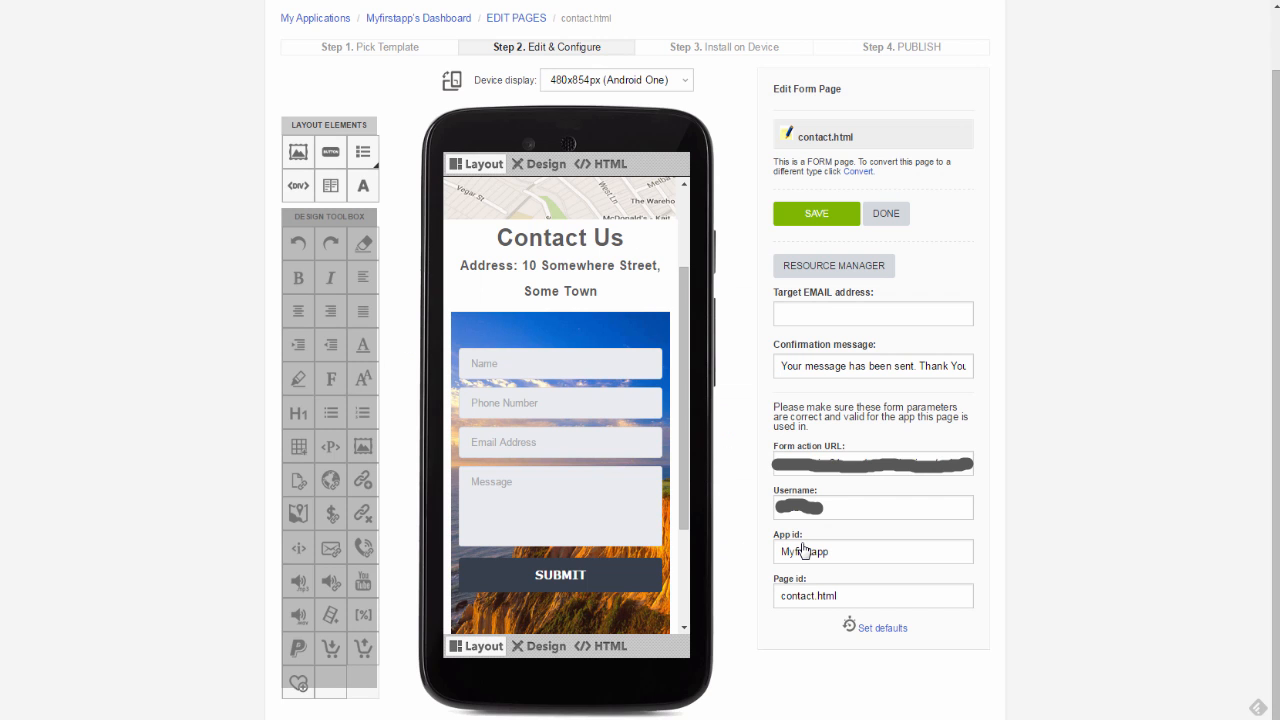
Step: Reduce the height of the image behind the contact form to 400 px
scroll(692, 503, "down", 1)
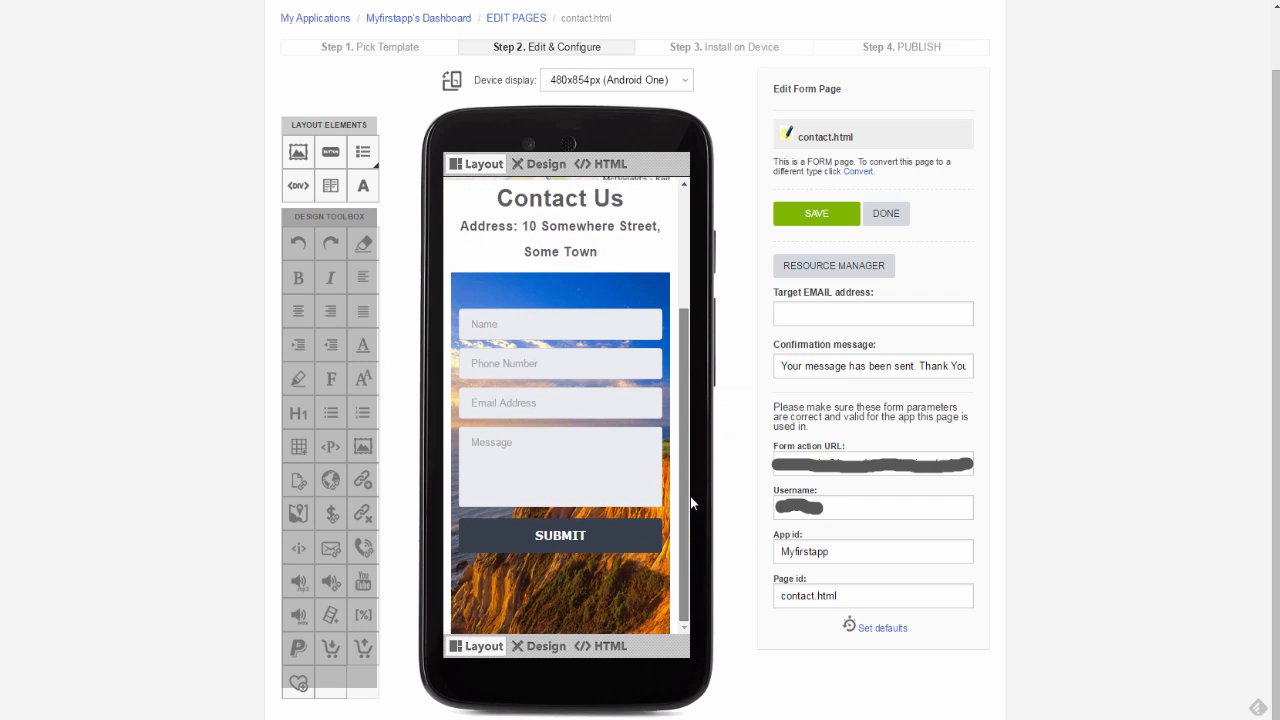
left_click(459, 280)
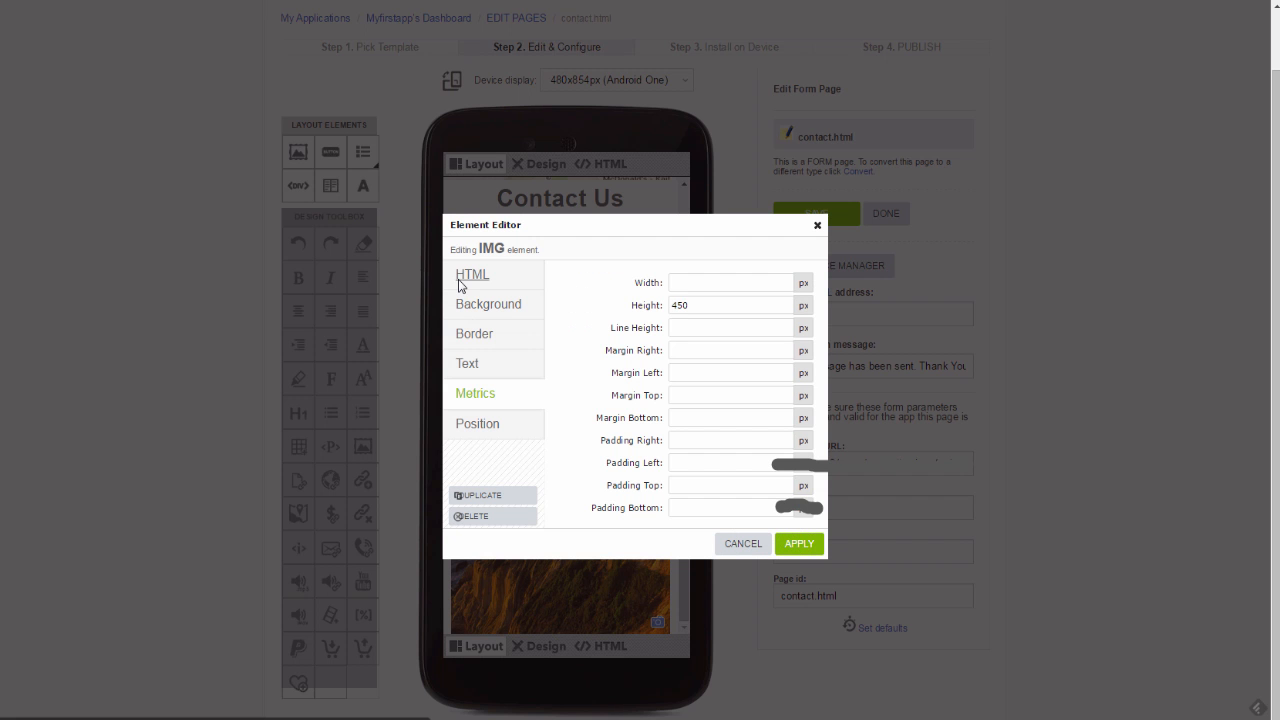
left_click_drag(679, 304, 694, 303)
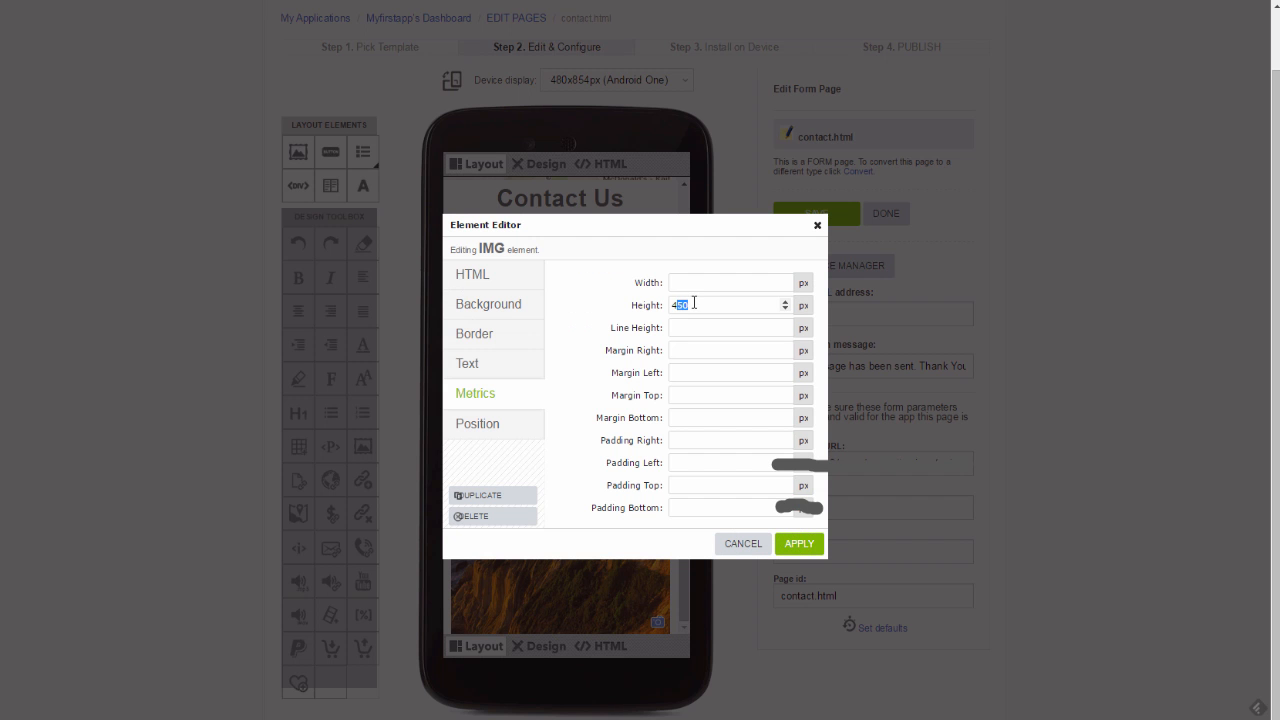
type("00")
left_click(799, 545)
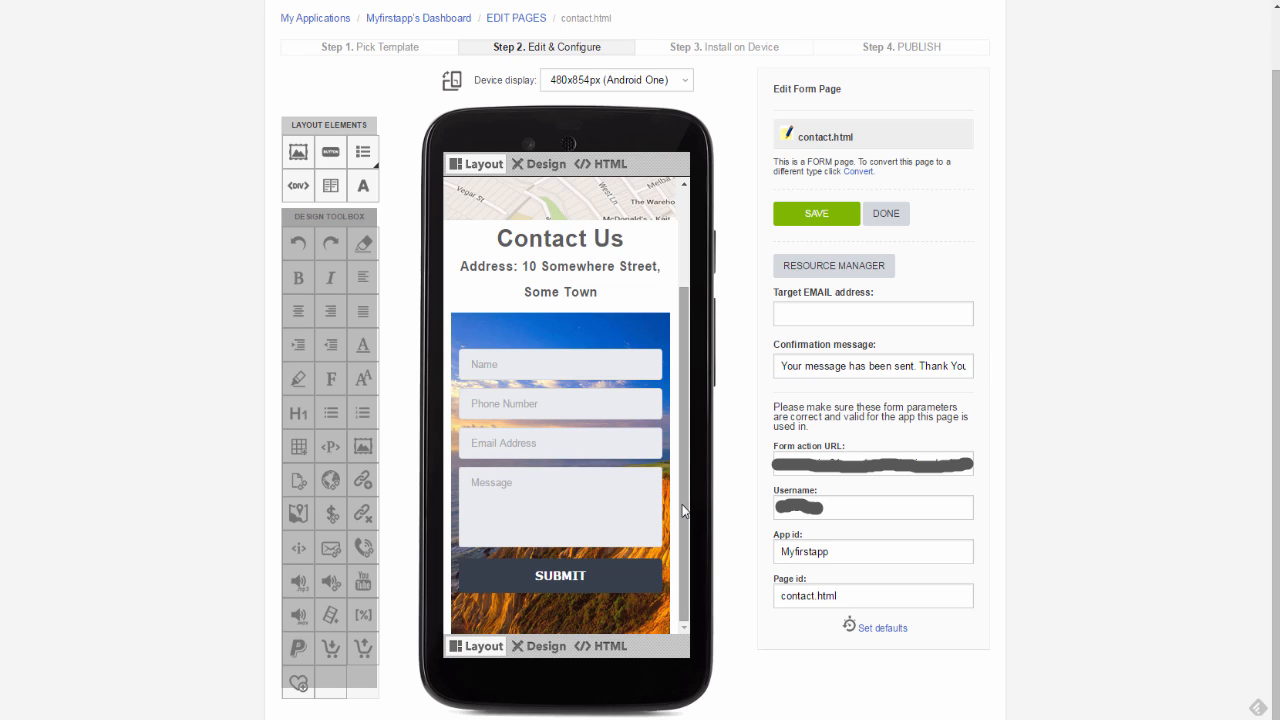
scroll(687, 475, "up", 1)
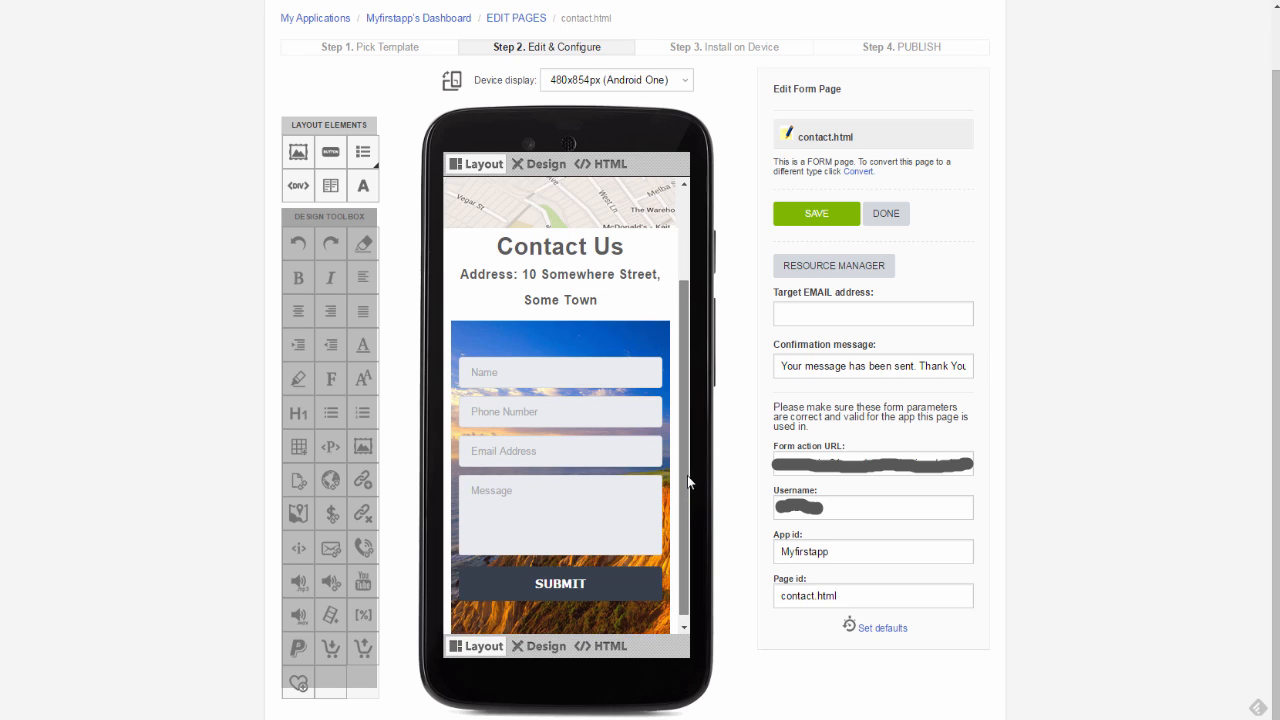
scroll(687, 475, "down", 1)
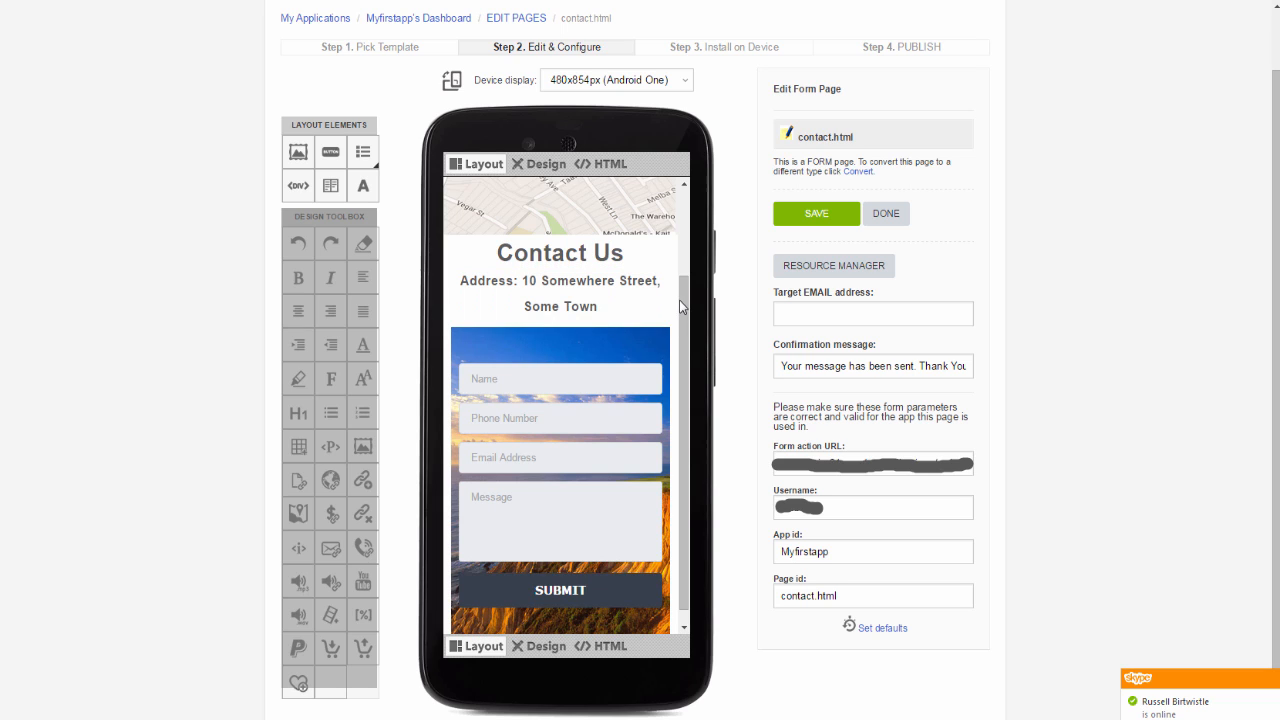
Step: Add a new line below the town line reading "Phone:" followed by the contact phone number
left_click(539, 166)
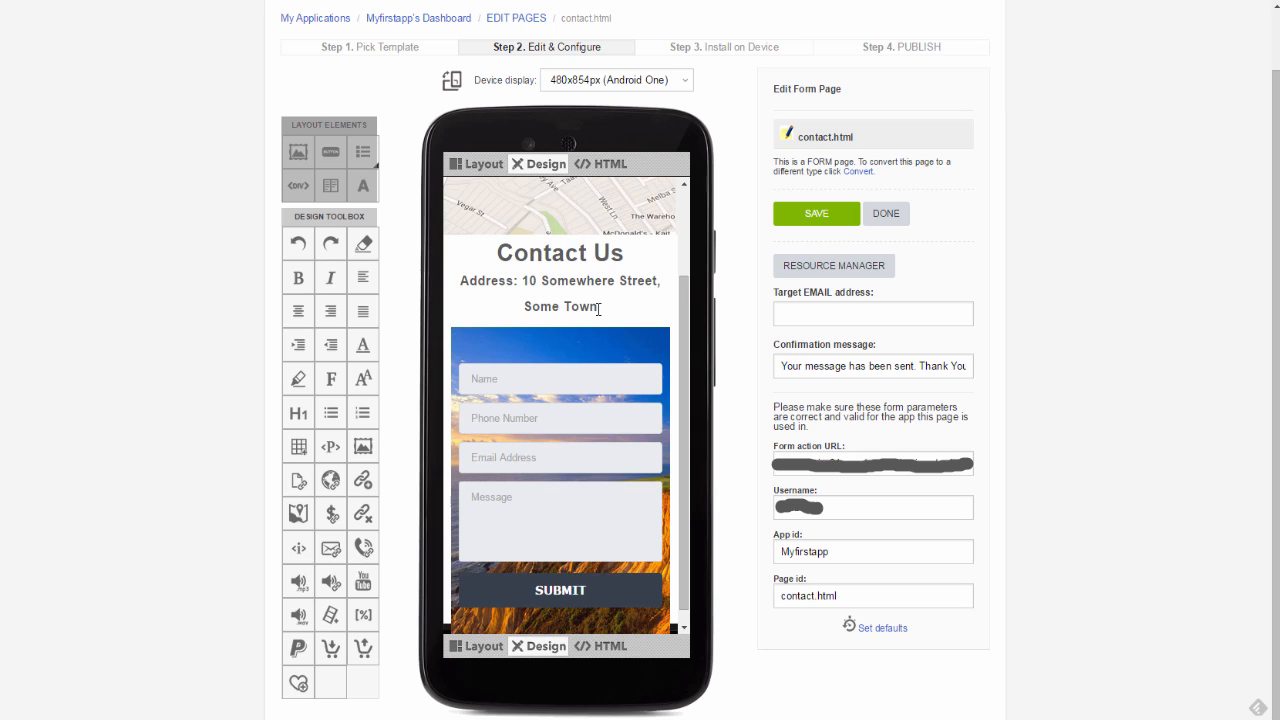
key("Return")
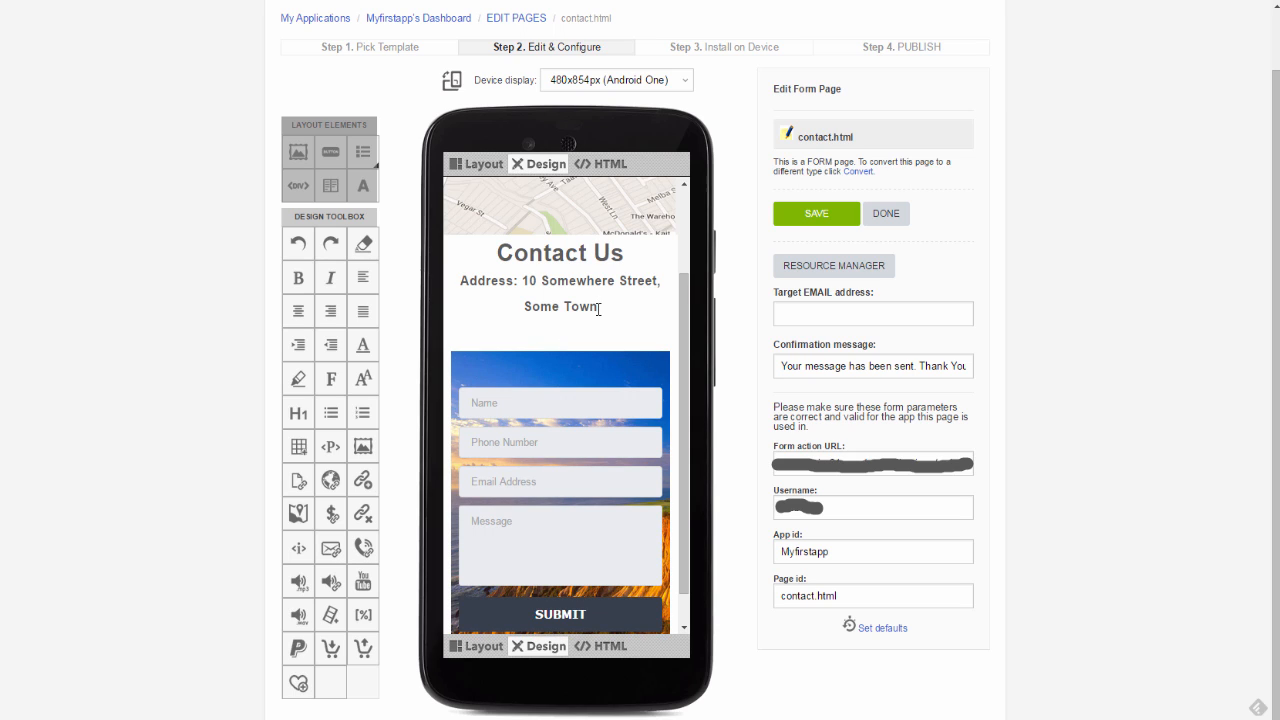
type("Phone: 64-000-000")
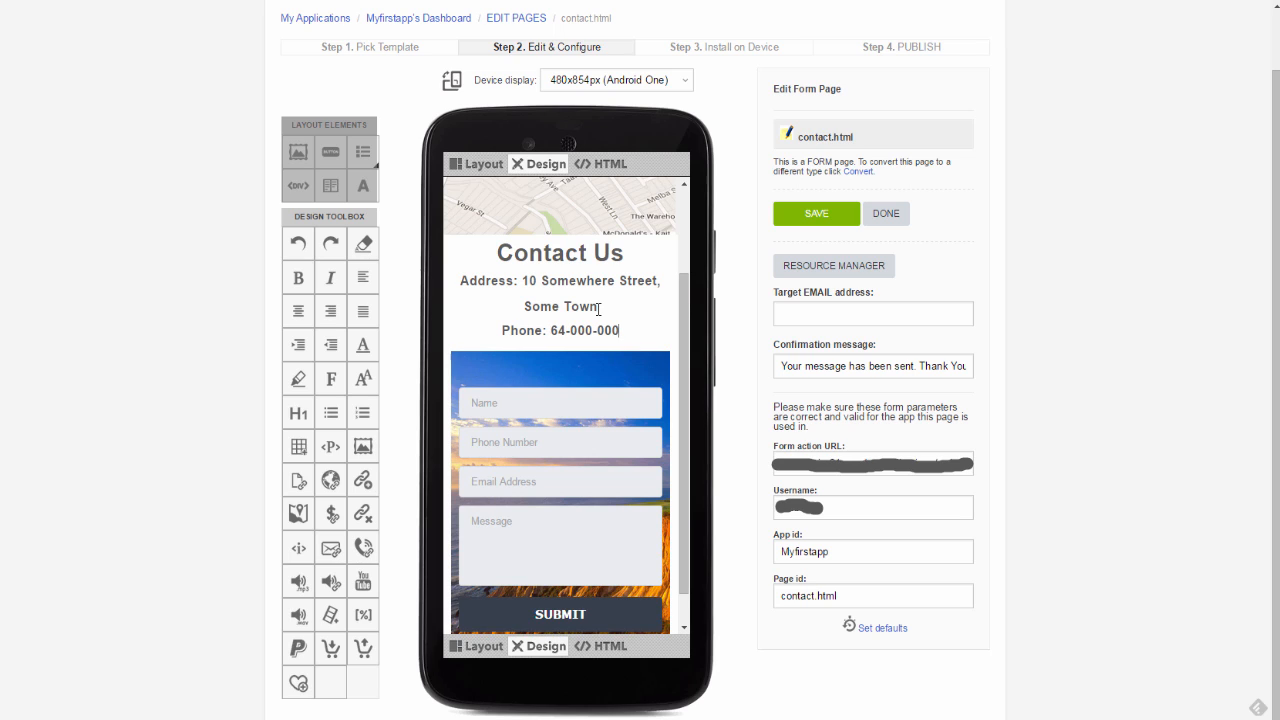
type("-0000")
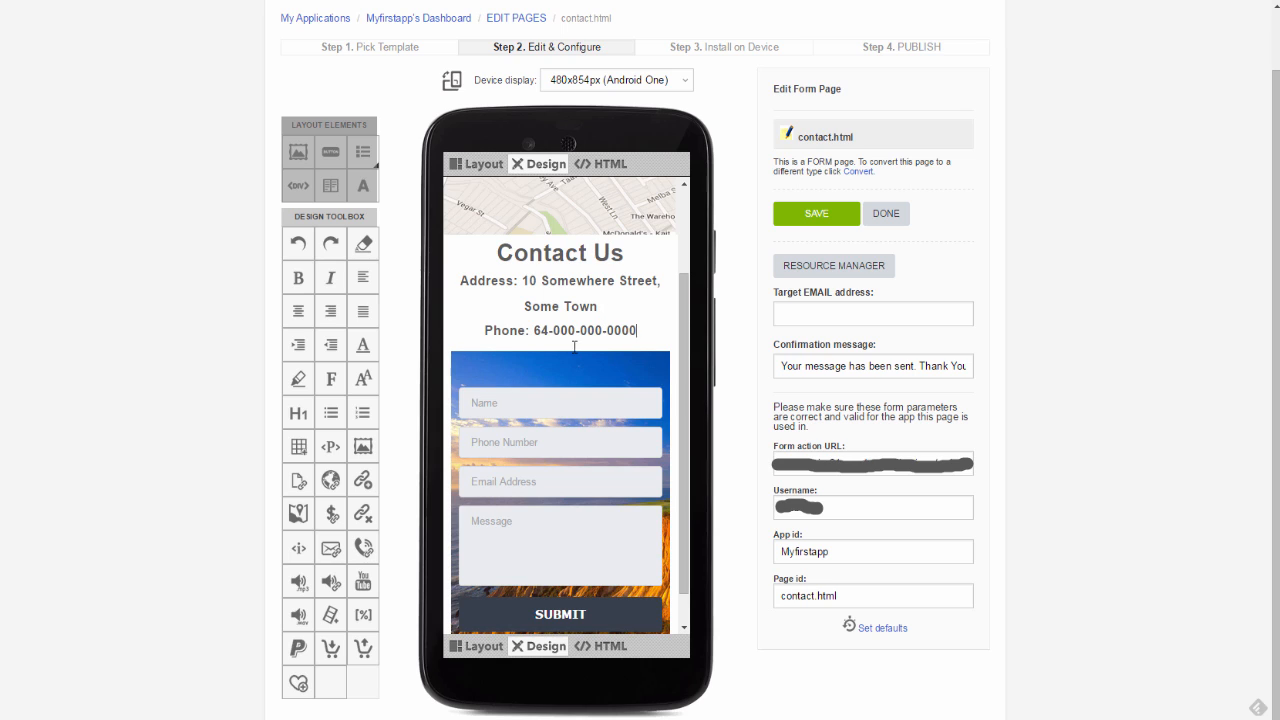
Step: Turn the phone number below the town line into a call link, using the number as both the link text and the number to dial
left_click_drag(533, 331, 639, 333)
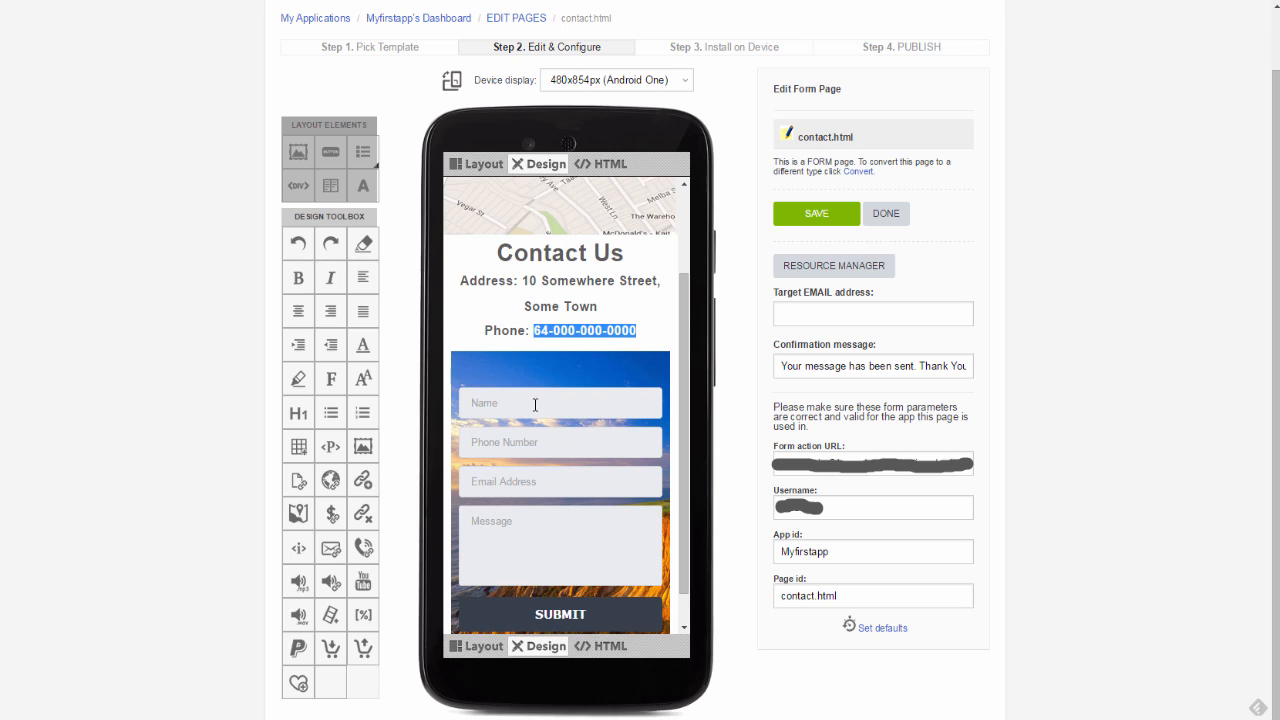
left_click(366, 549)
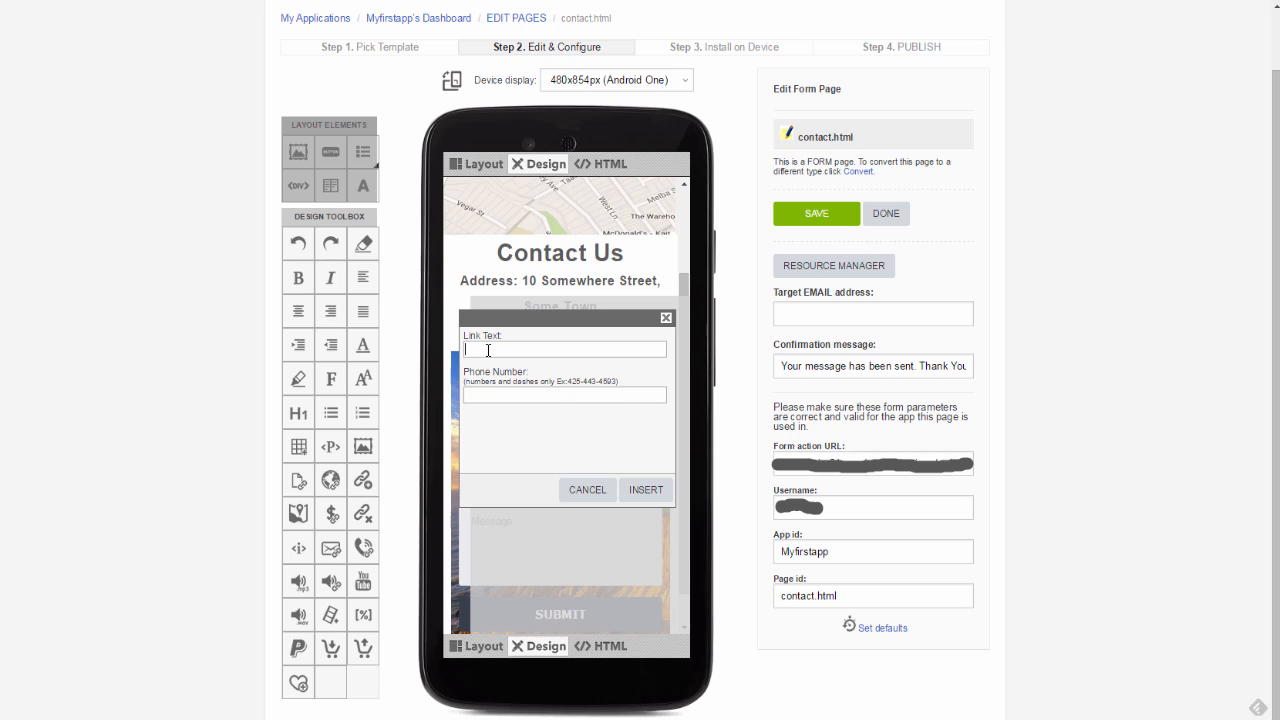
type("64-000-000-0000")
left_click_drag(463, 348, 535, 350)
right_click(535, 350)
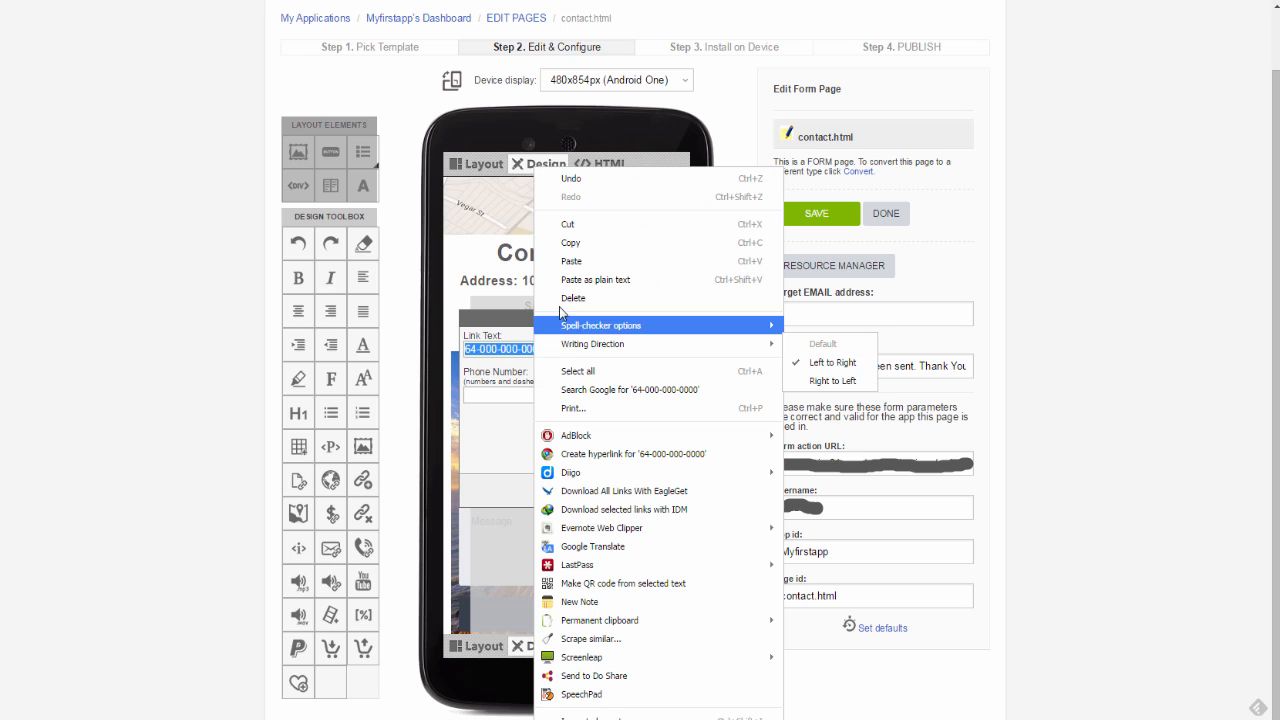
left_click(565, 245)
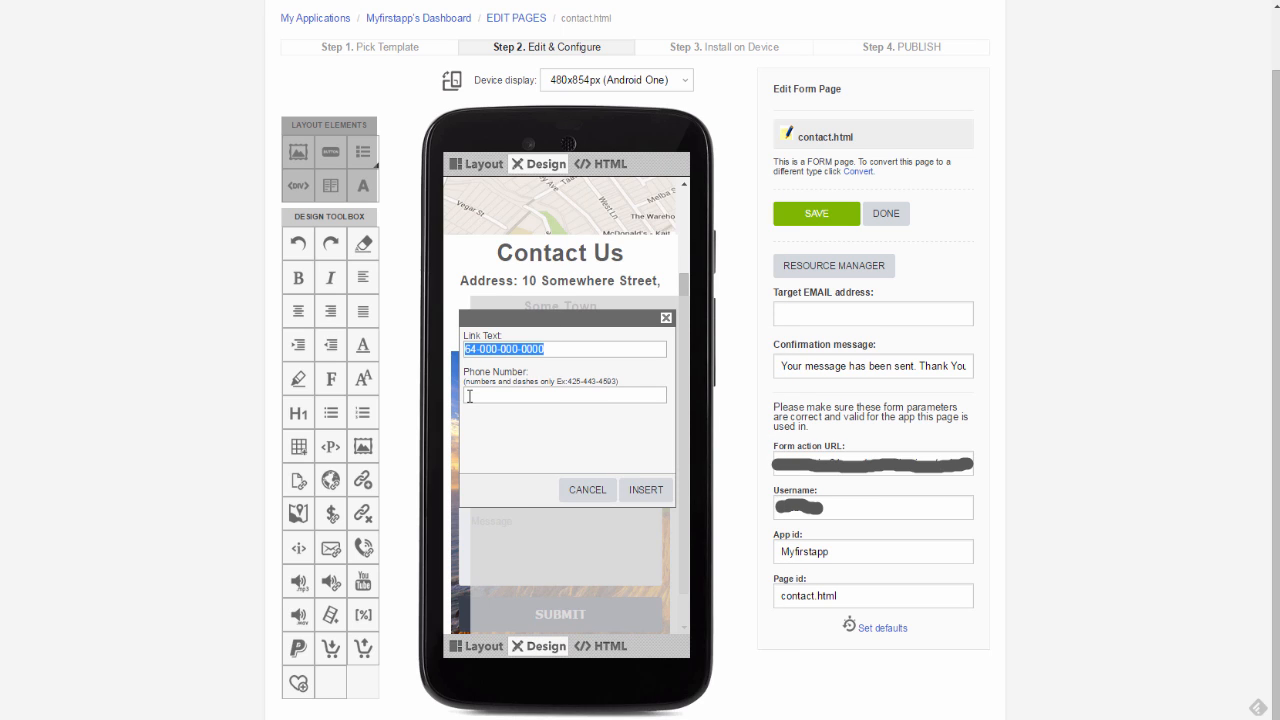
left_click(468, 396)
right_click(469, 396)
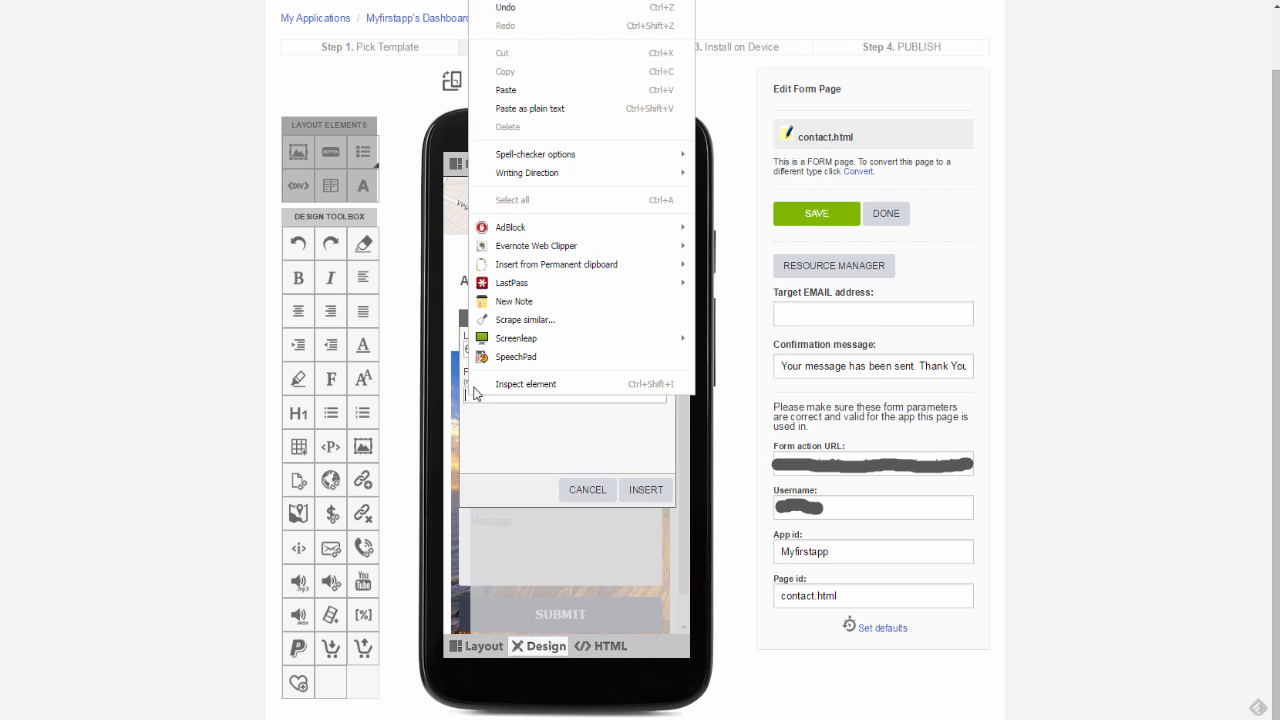
left_click(519, 93)
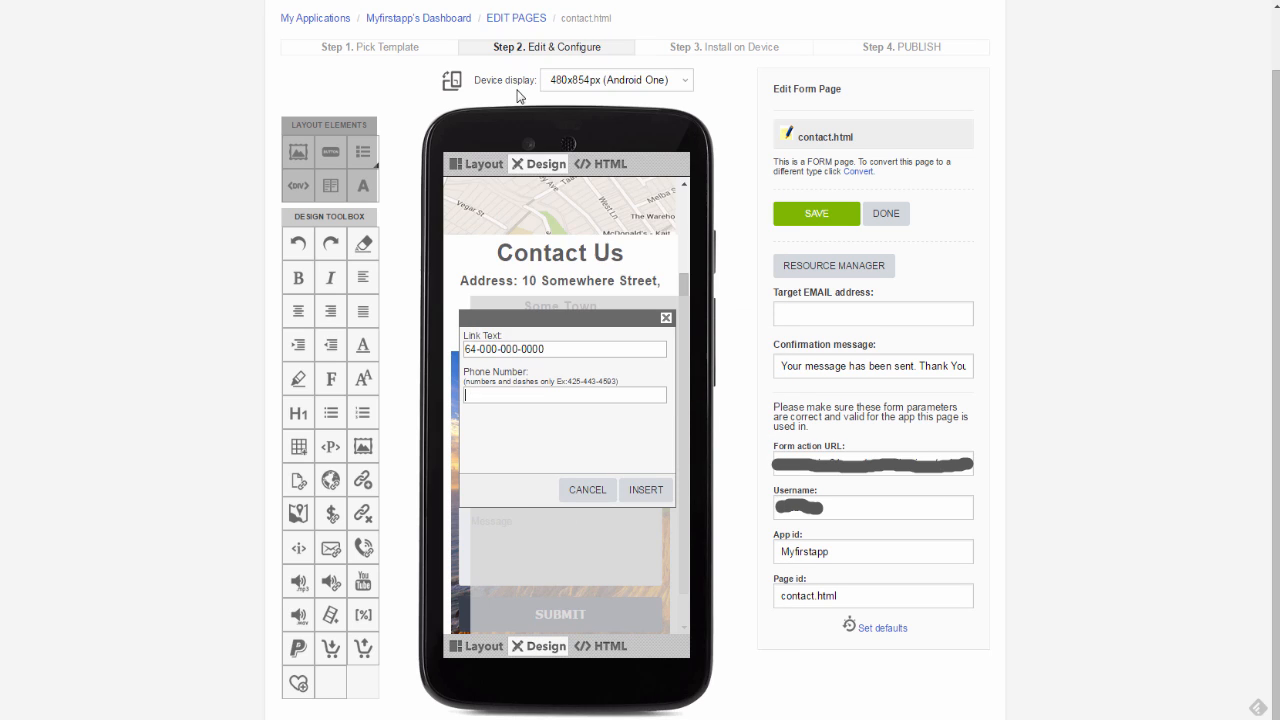
left_click(641, 493)
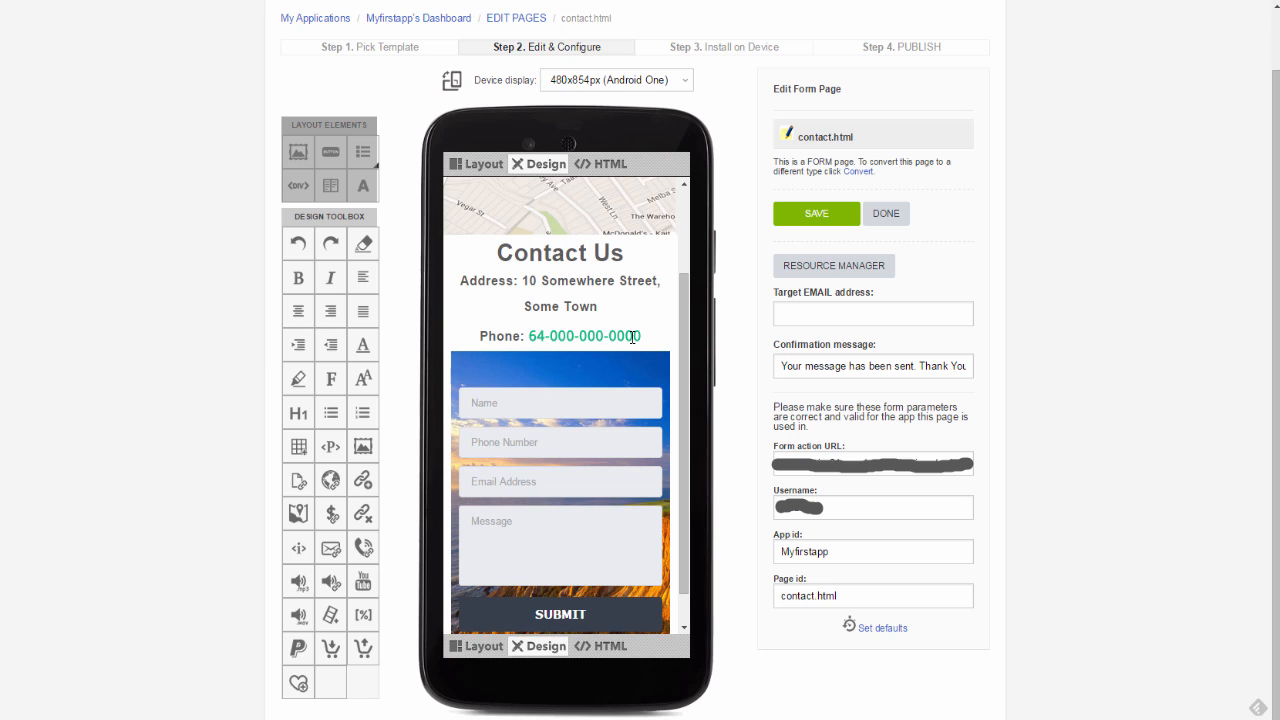
left_click_drag(684, 325, 700, 387)
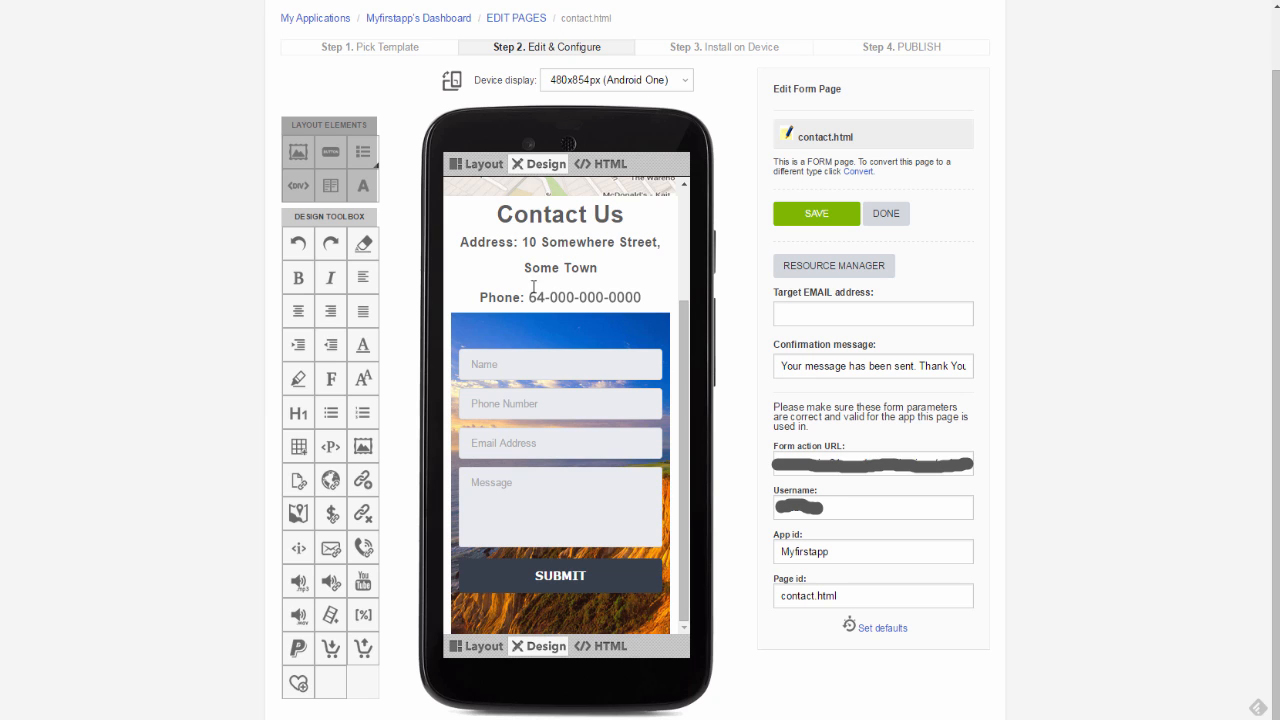
scroll(686, 338, "up", 2)
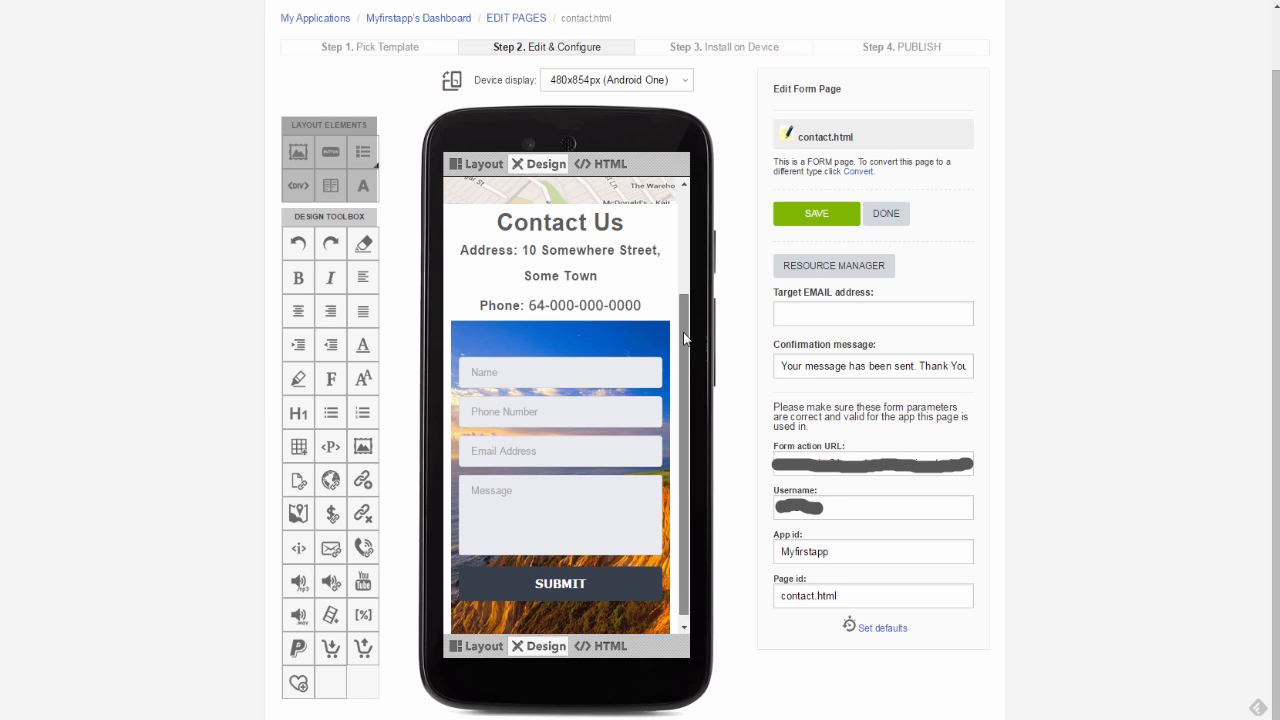